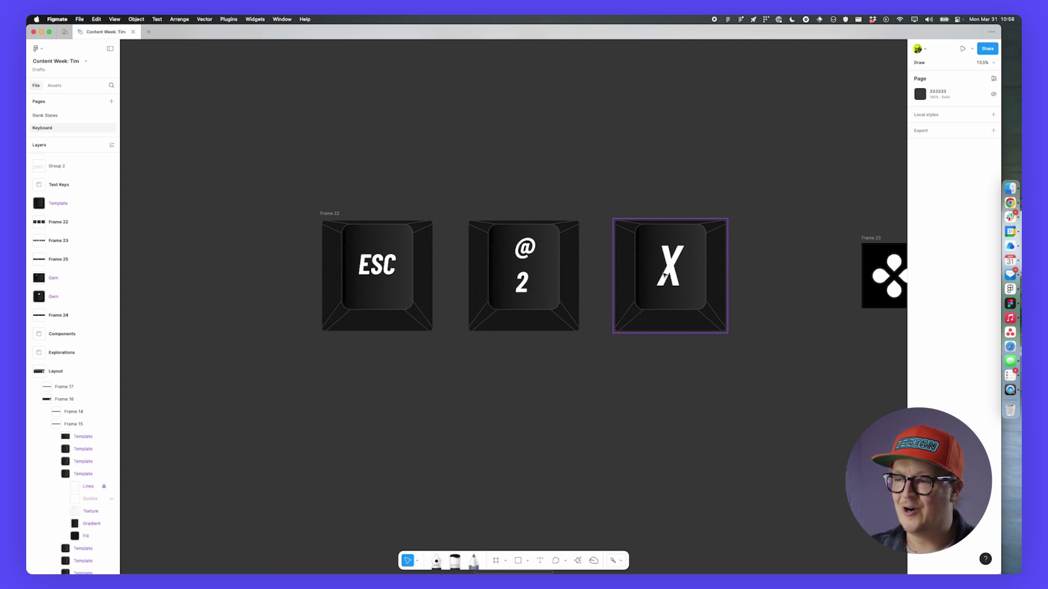
- Scroll right past Frame 23's icon tiles to the TRANSFORMS section with Frames 24 and 25
scroll(791, 369, "right", 10)
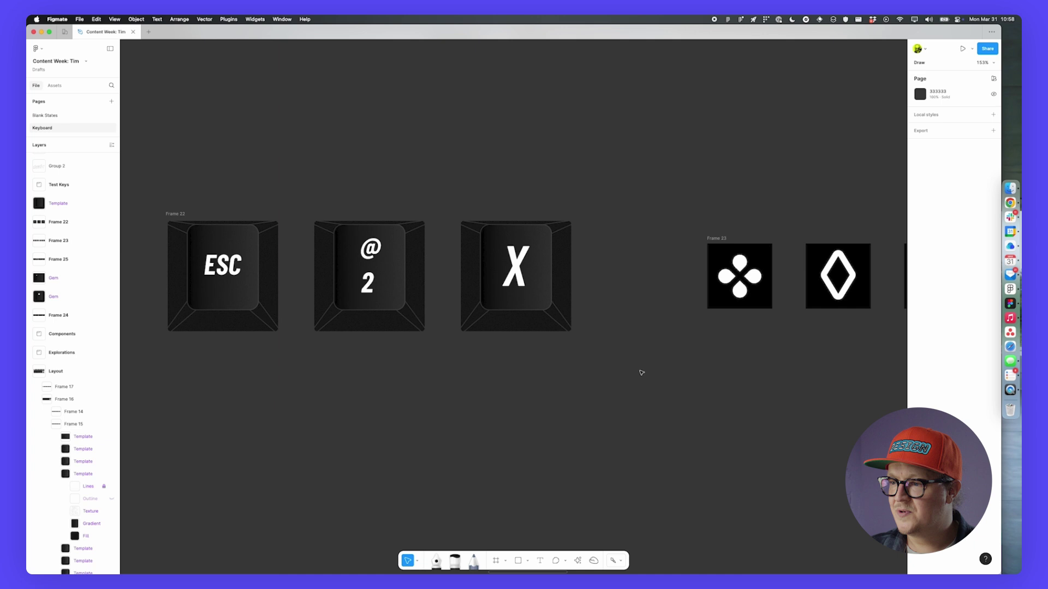
scroll(649, 371, "right", 6)
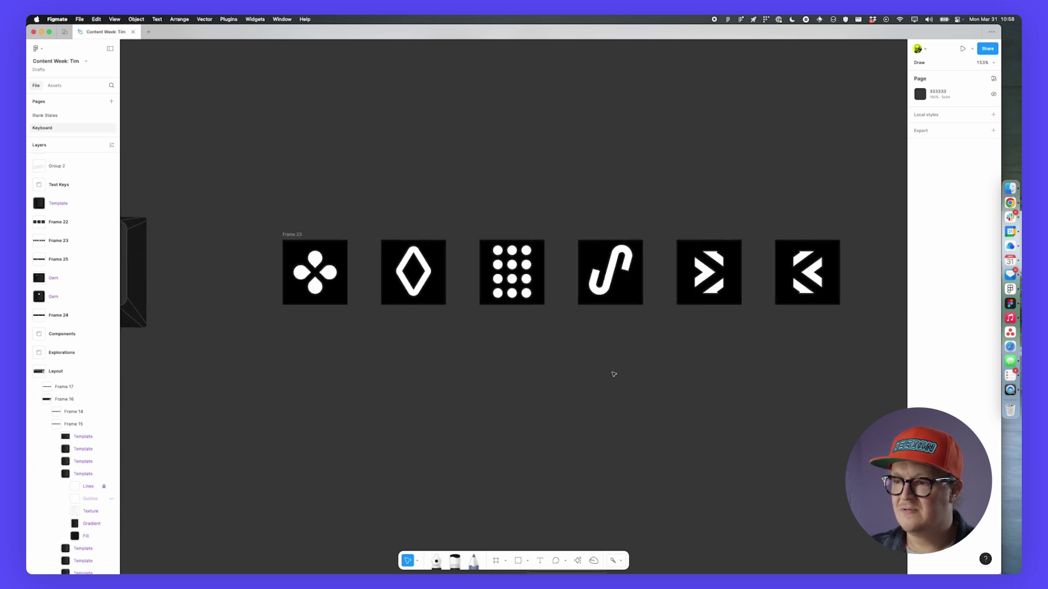
scroll(610, 362, "up", 2)
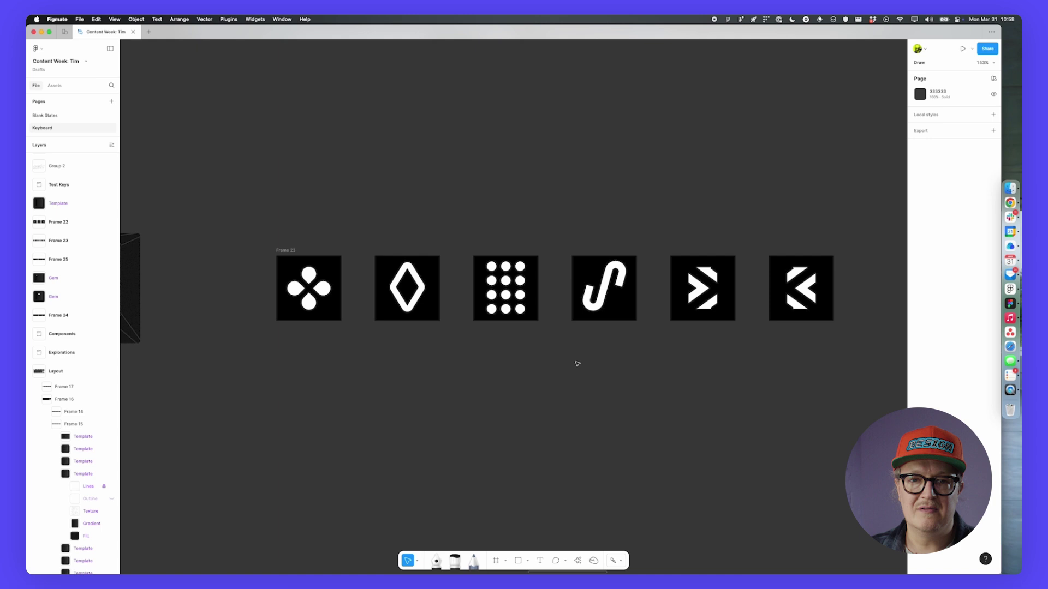
scroll(597, 365, "right", 2)
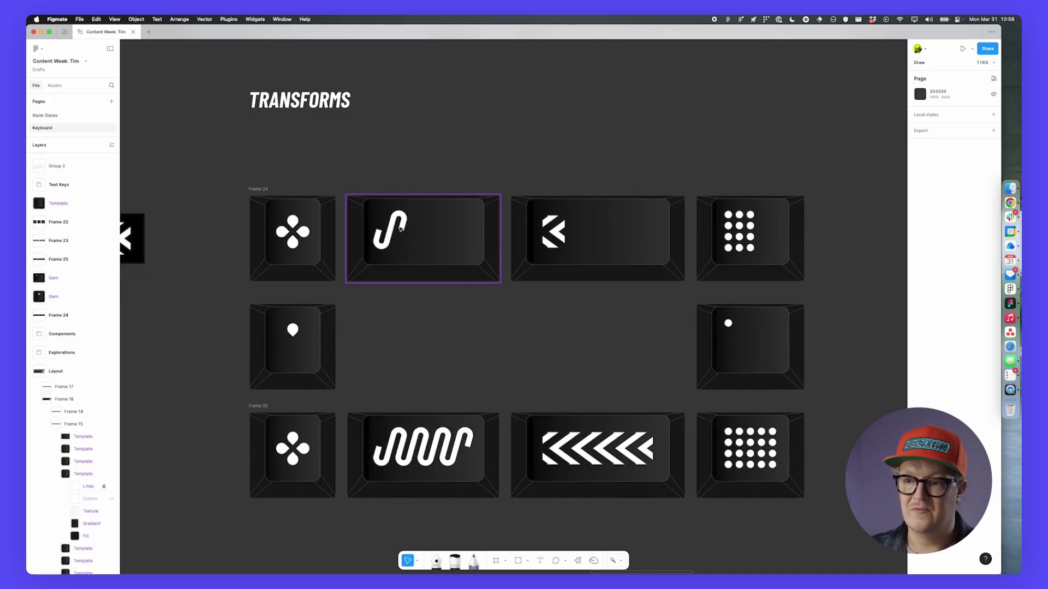
- Raise the S-curve legend's Repeat count so it forms a wave across the top keycap
left_click(424, 458)
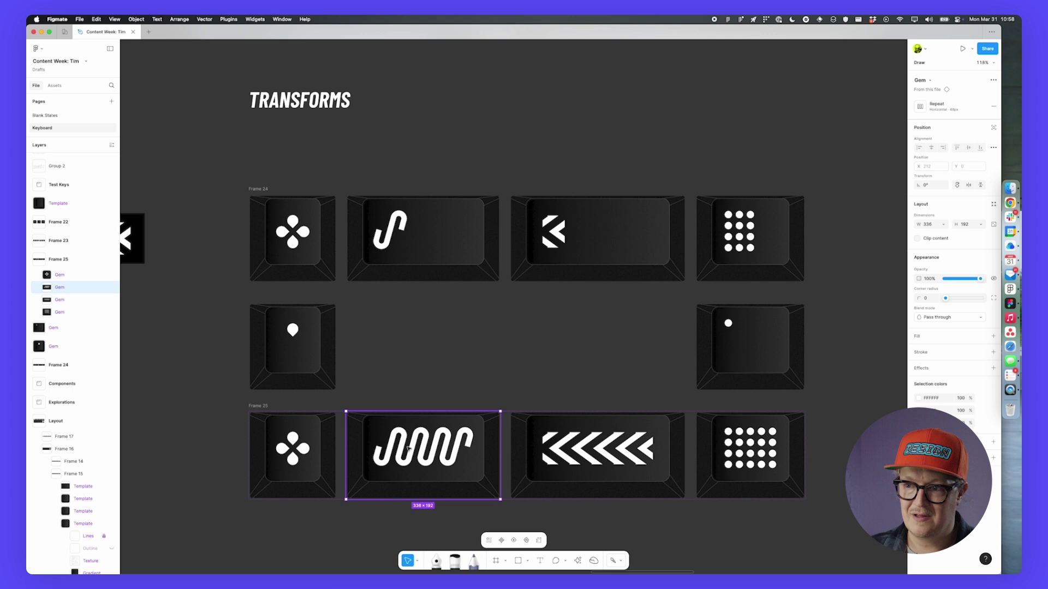
scroll(511, 335, "right", 1)
scroll(511, 335, "down", 1)
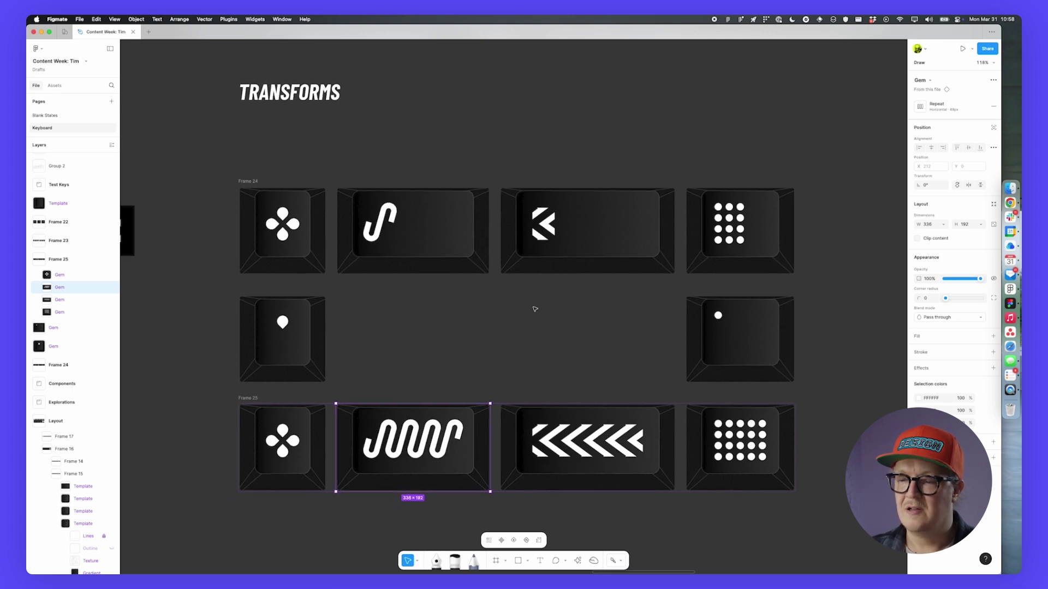
double_click(378, 234)
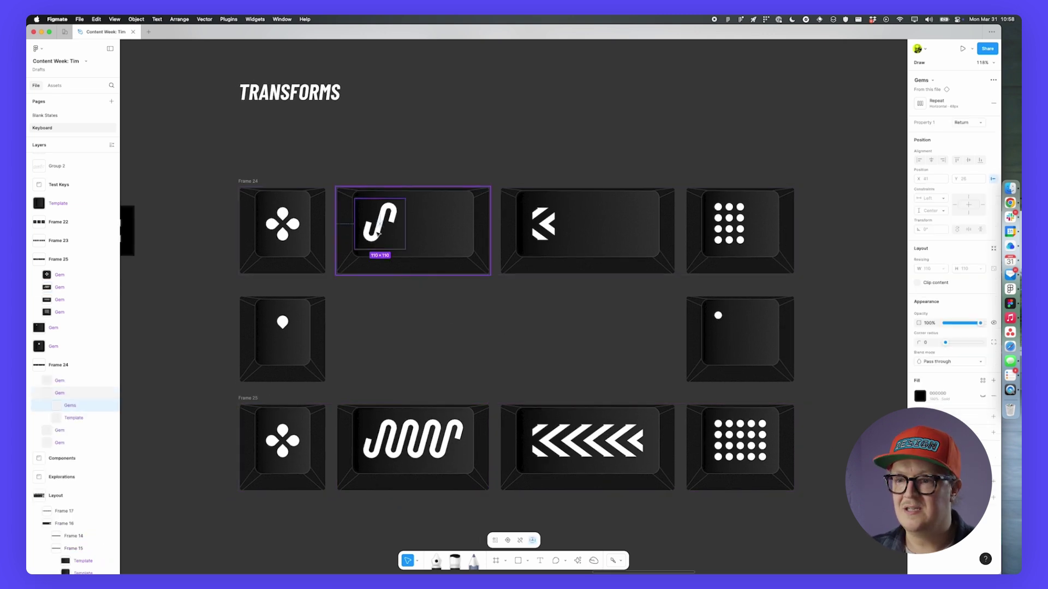
left_click(920, 104)
key("Up")
key("Up")
key("Up")
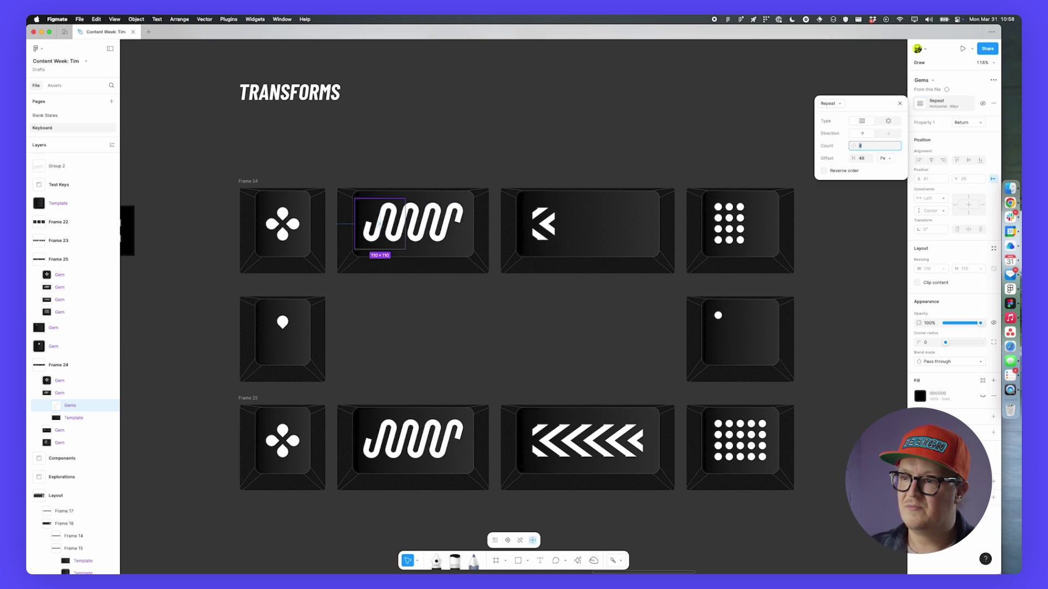
- Repeat the chevron legend five times across the next keycap
double_click(548, 199)
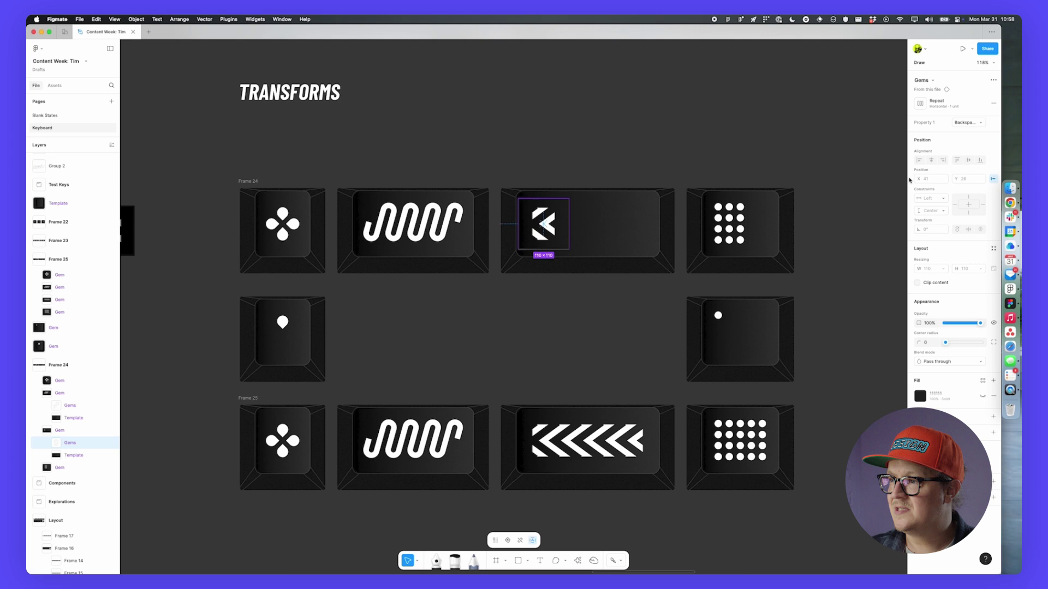
left_click(921, 103)
key("Up")
key("Up")
key("Up")
key("Up")
key("Up")
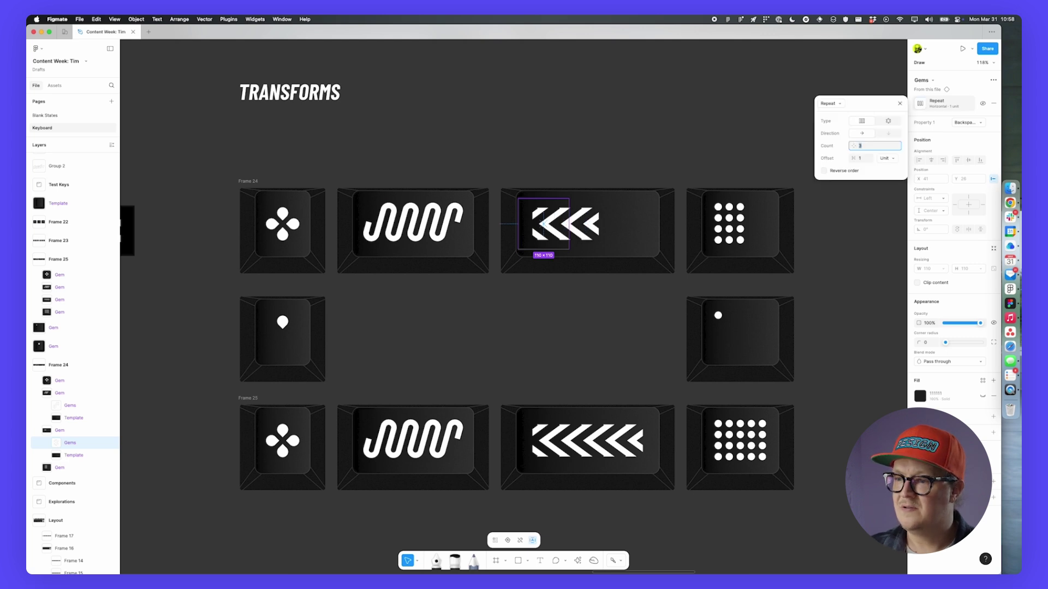
key("Down")
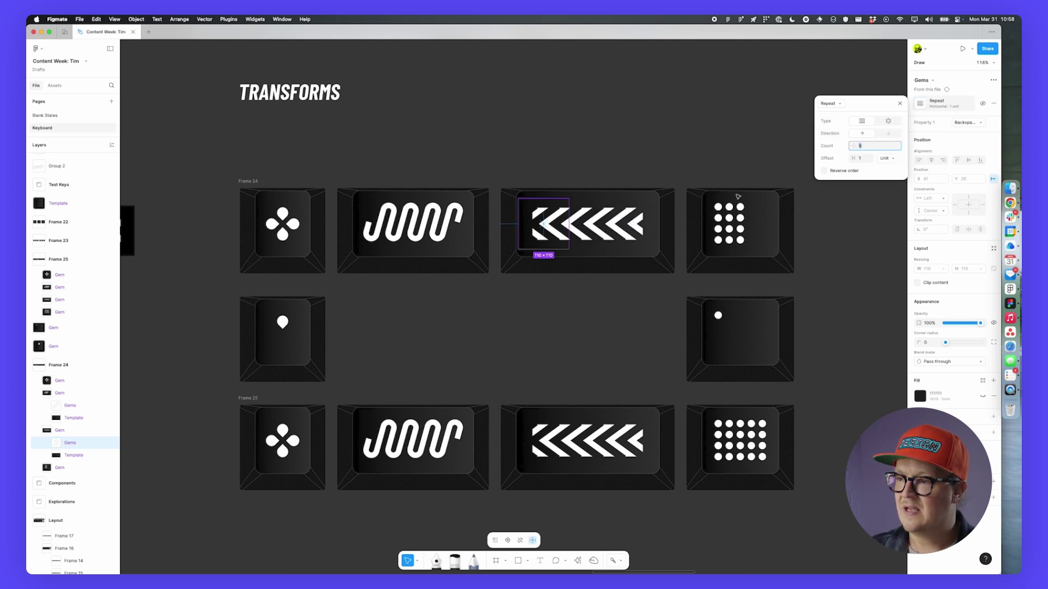
- Widen the dot-grid legend to five columns with a horizontal Repeat
double_click(734, 210)
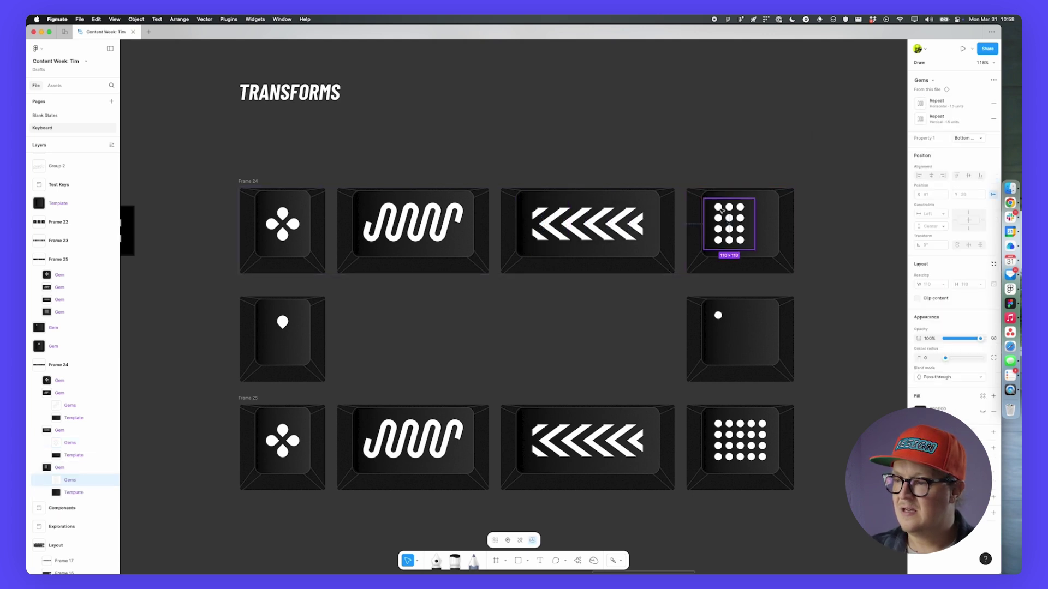
left_click(922, 103)
key("Up")
key("Up")
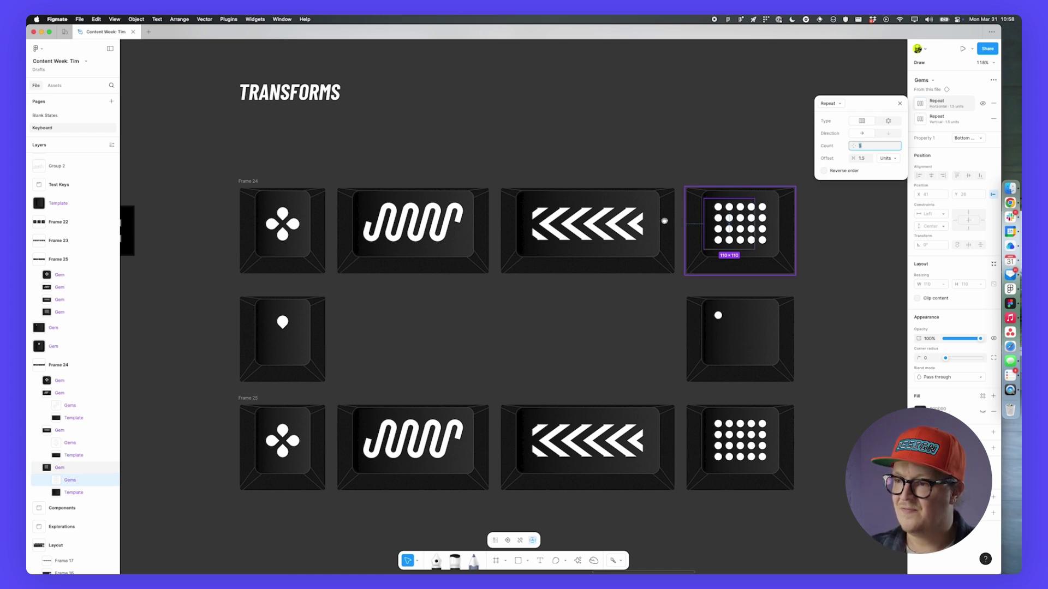
scroll(662, 218, "right", 5)
scroll(515, 207, "up", 5)
scroll(522, 212, "up", 2)
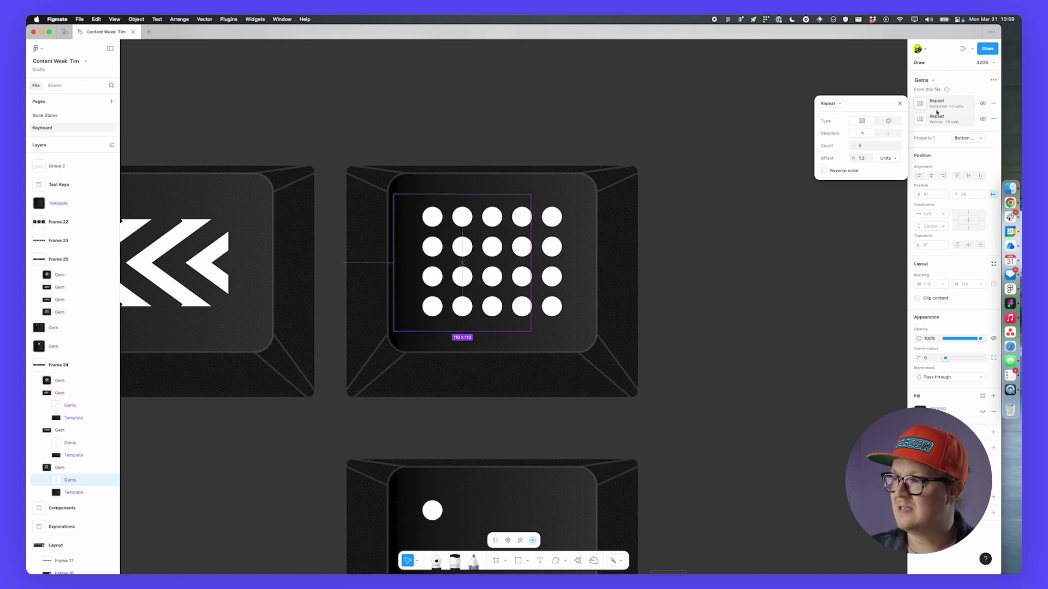
left_click(982, 105)
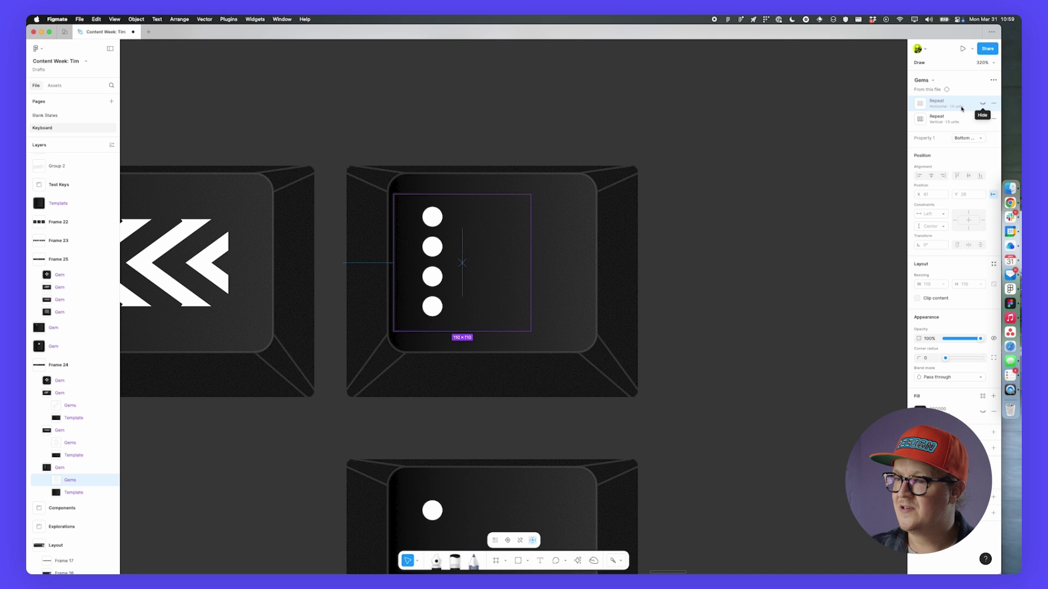
left_click(925, 116)
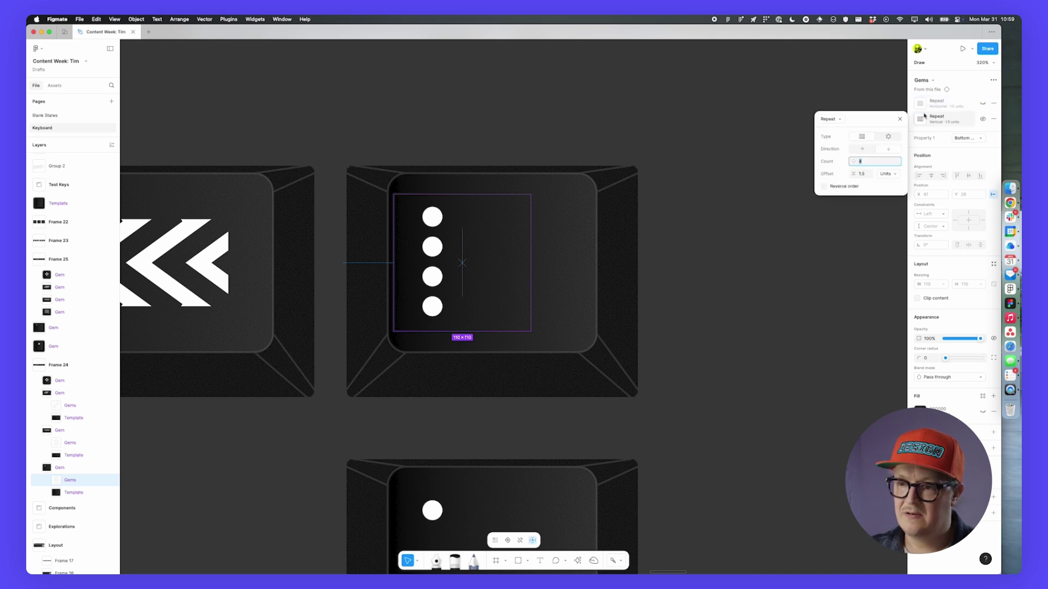
key("Down")
key("Down")
key("Down")
key("Up")
key("Up")
key("Up")
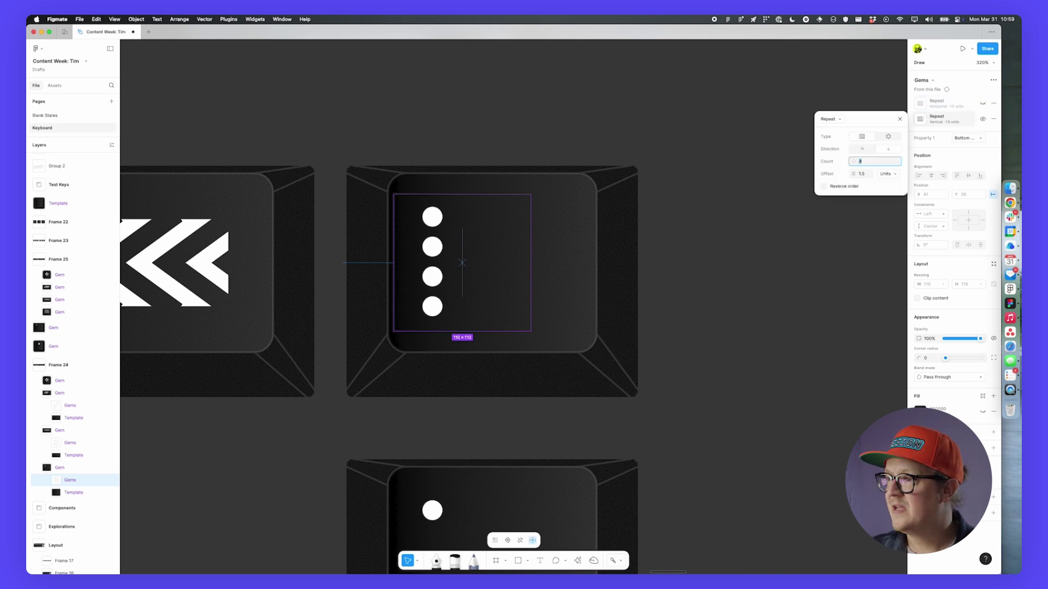
left_click(982, 103)
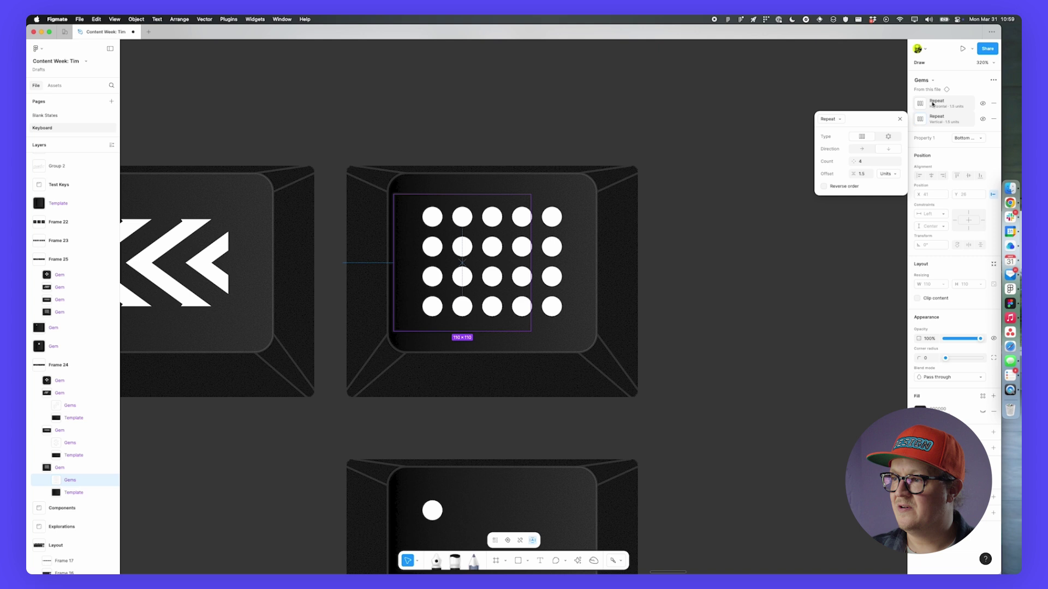
- Deselect everything and pan to the lower keycap with the drop-shaped legend
left_click(725, 269)
scroll(715, 289, "down", 5)
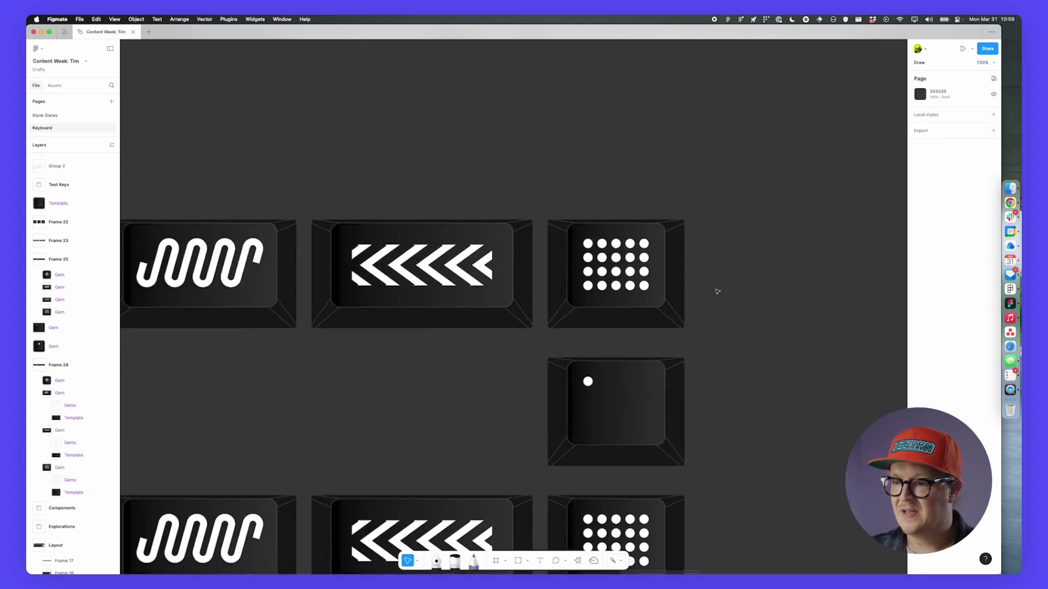
scroll(599, 289, "left", 3)
scroll(599, 290, "left", 5)
scroll(613, 242, "up", 5)
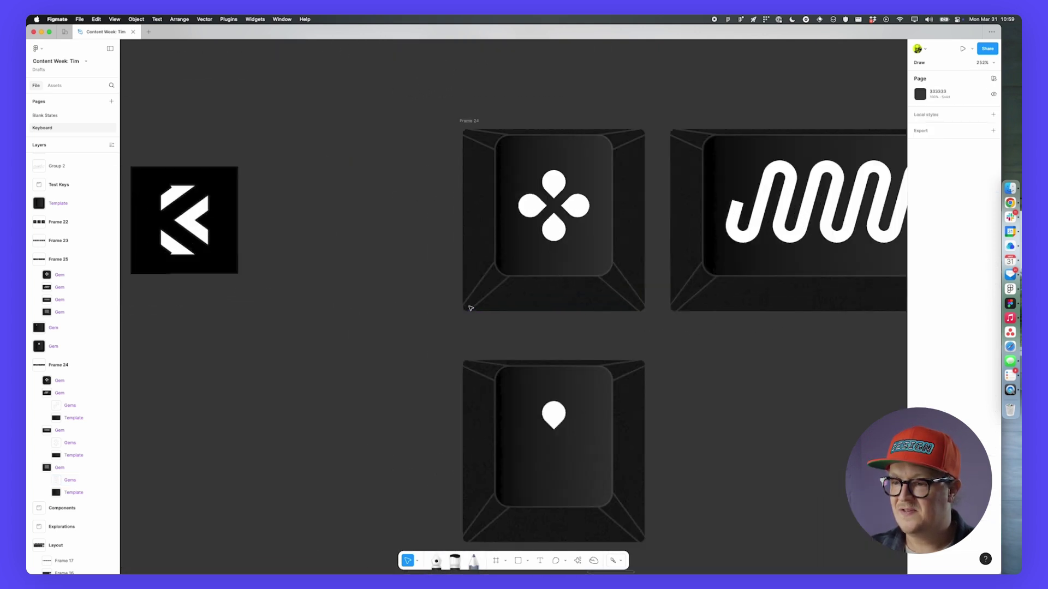
scroll(613, 241, "up", 5)
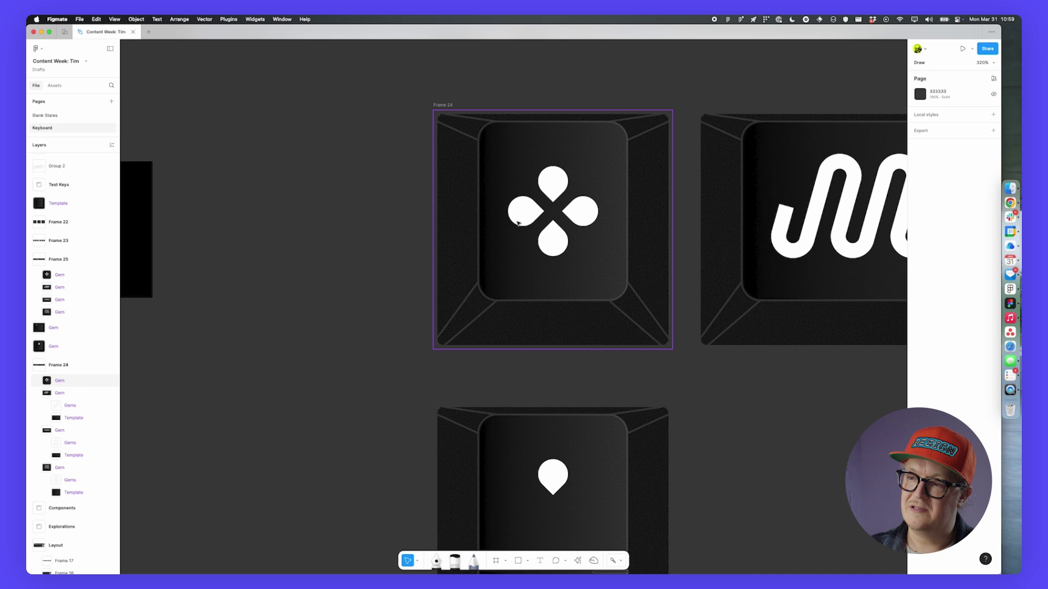
scroll(527, 205, "up", 1)
scroll(527, 205, "right", 1)
scroll(568, 236, "down", 3)
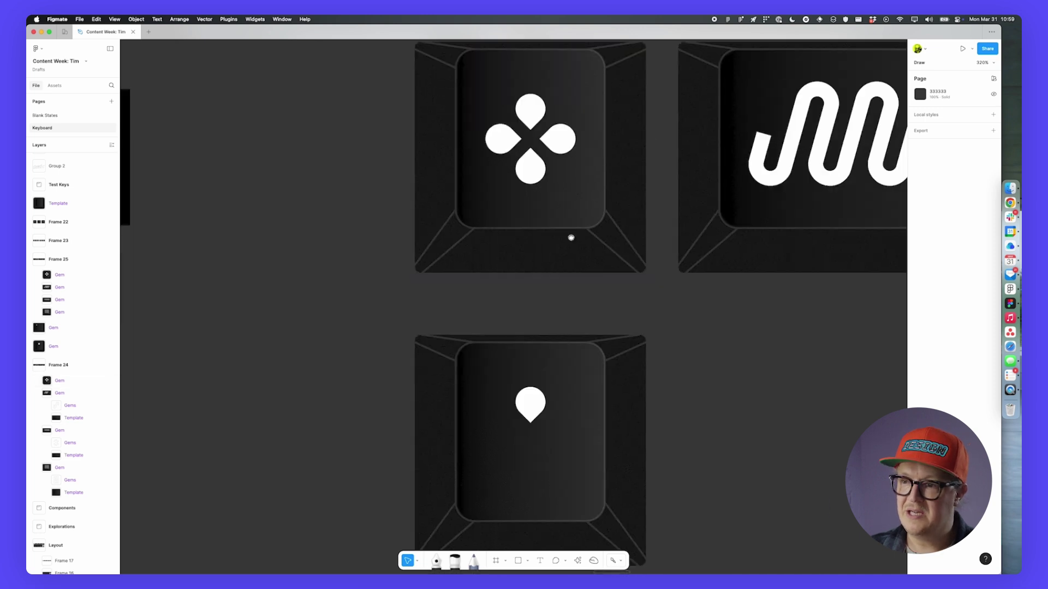
scroll(546, 392, "up", 2)
scroll(548, 362, "down", 2)
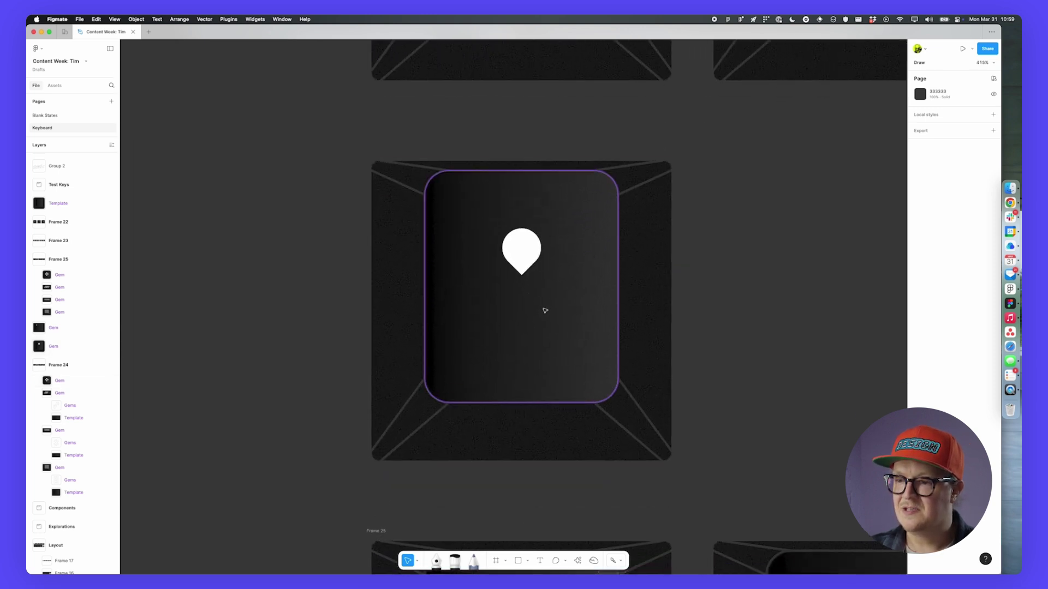
scroll(518, 237, "up", 2)
- Turn on the drop legend's radial Repeat so it forms a four-petal gem
left_click(519, 237)
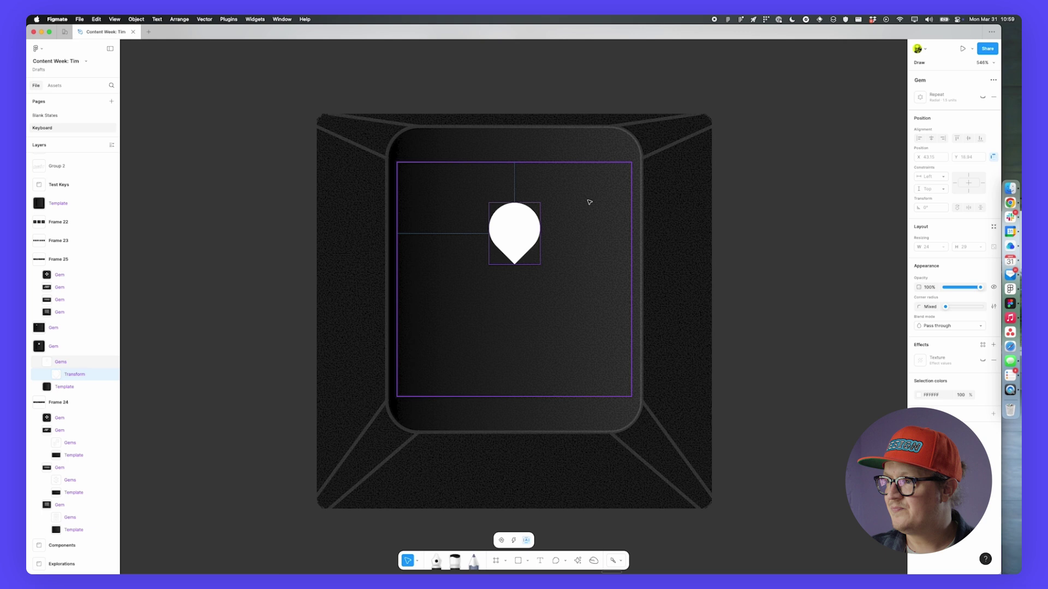
left_click(983, 98)
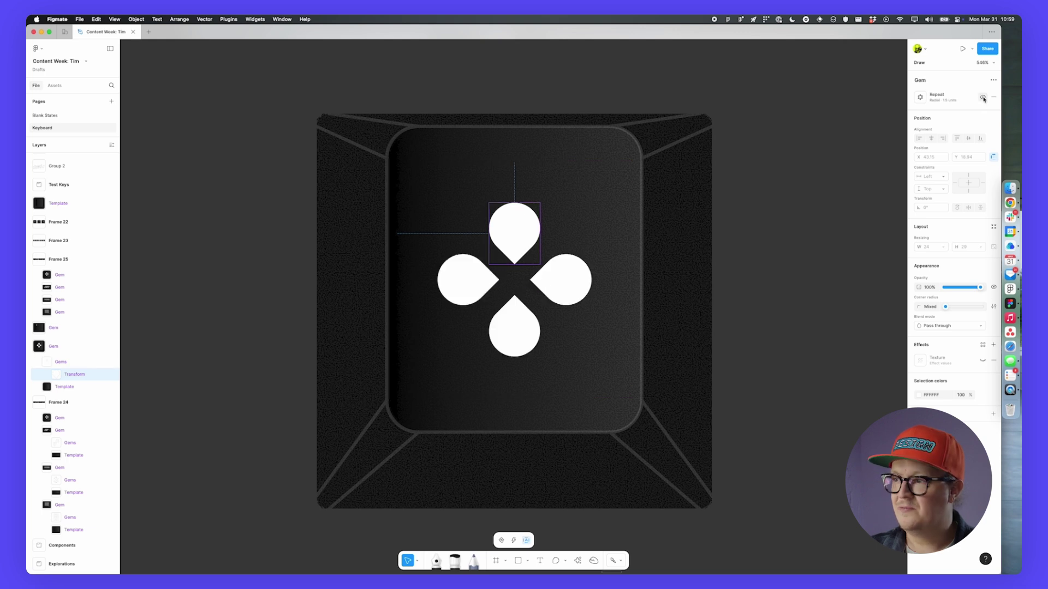
left_click(920, 96)
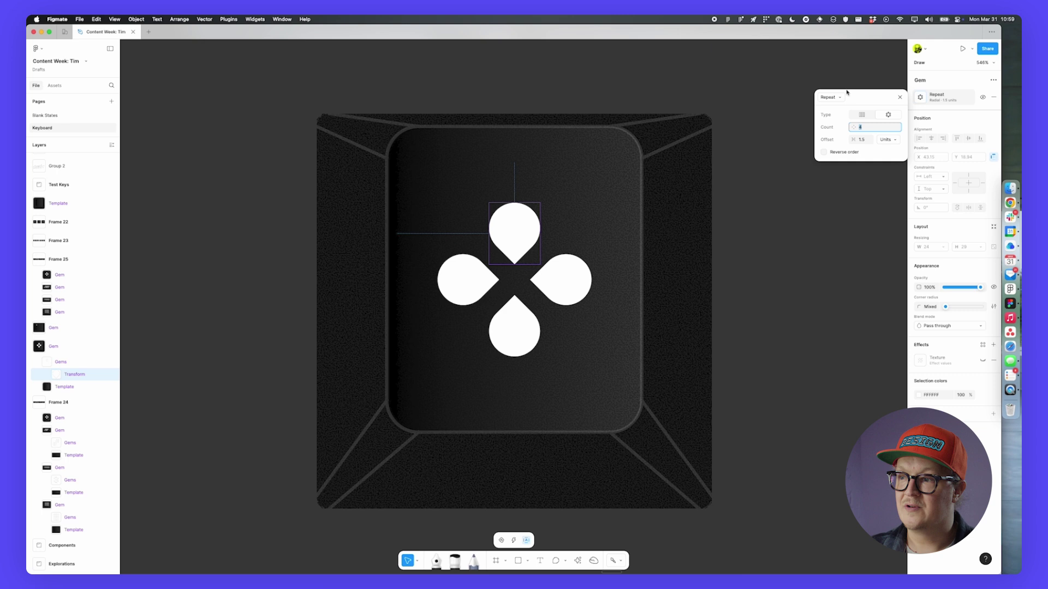
- Deselect and view the whole Transforms grid with wave, chevron, dot-grid and petal keys
left_click(900, 99)
scroll(728, 241, "down", 10)
scroll(728, 241, "right", 5)
scroll(579, 257, "left", 4)
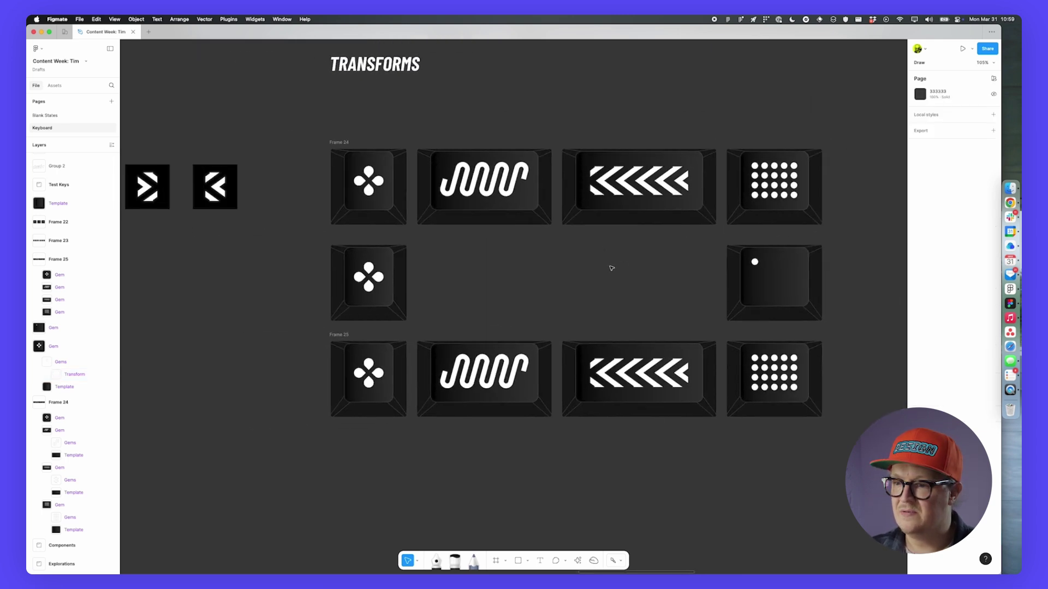
- Move the view onto one keycap and select its white four-petal gem
left_click_drag(611, 268, 571, 280)
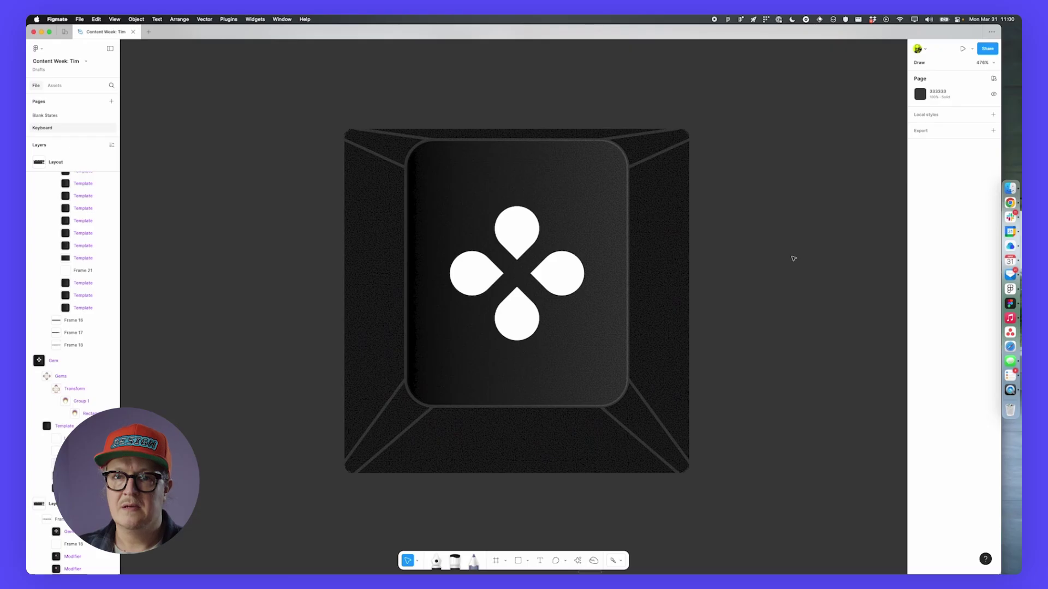
left_click(535, 233)
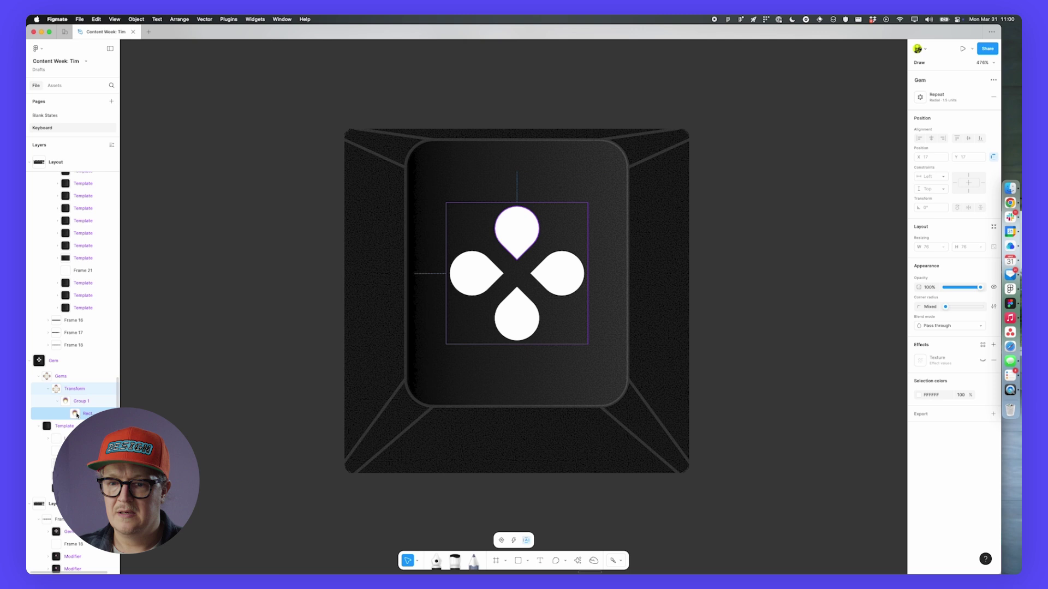
- Enable the top petal's hidden shadow effects, including the blue and red glows
left_click(517, 229, "super")
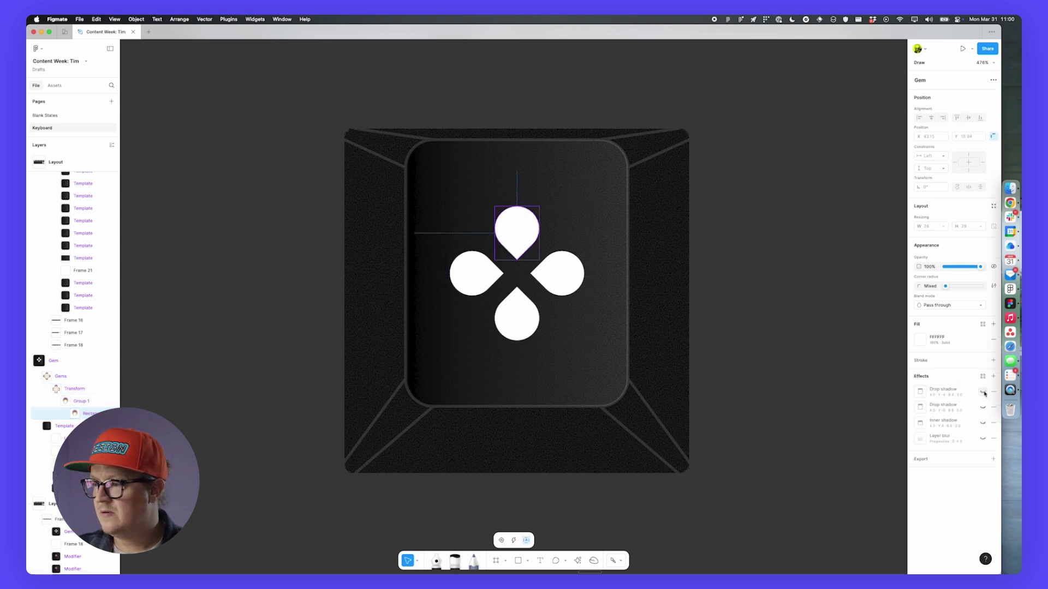
left_click(982, 408)
left_click(982, 407)
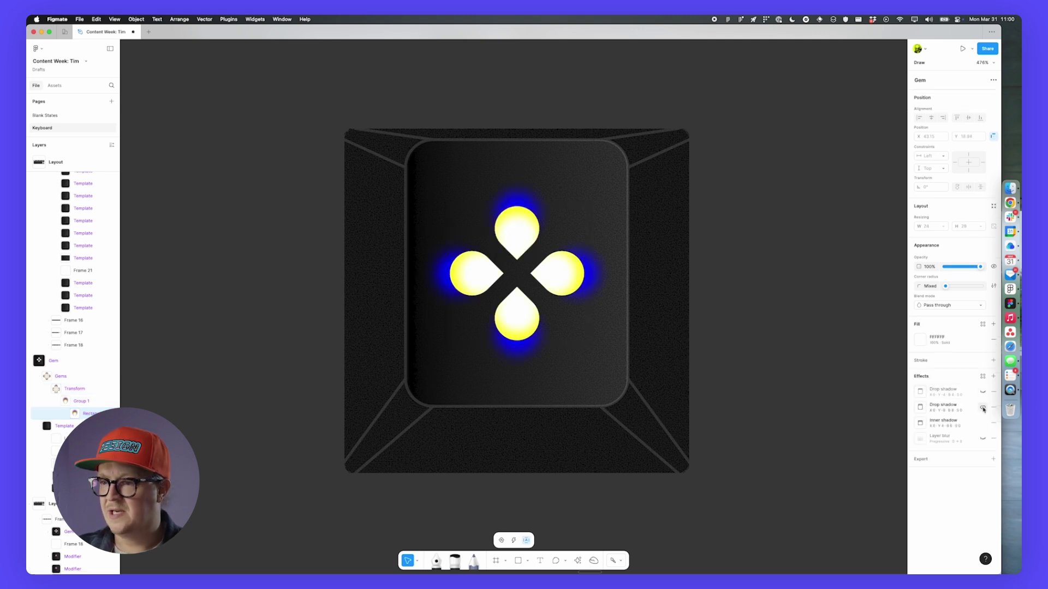
left_click(982, 392)
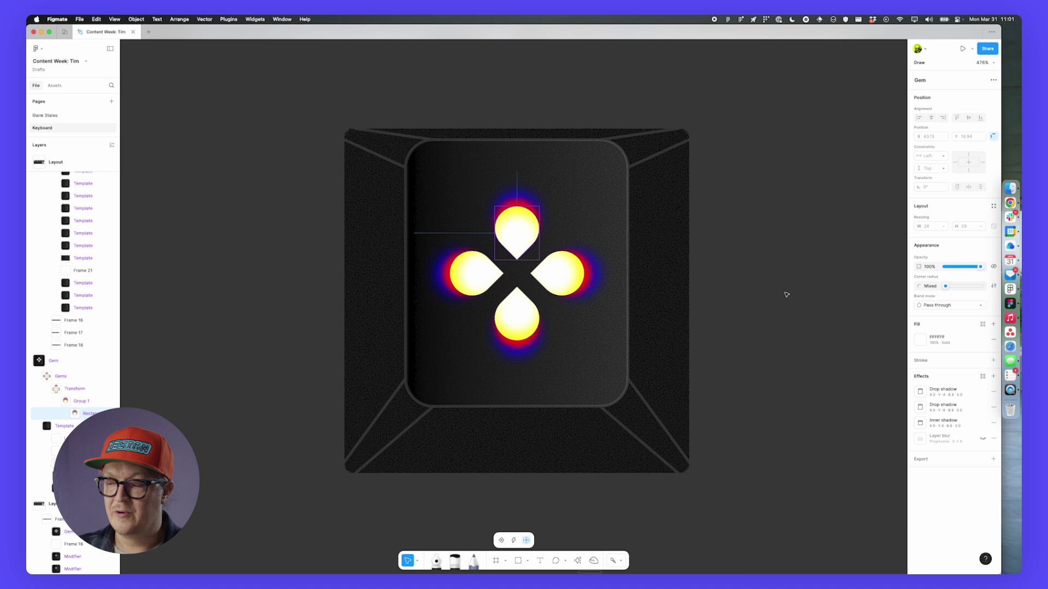
- Turn on the petals' progressive layer blur, running from 0 to an end blur of 8
left_click(982, 440)
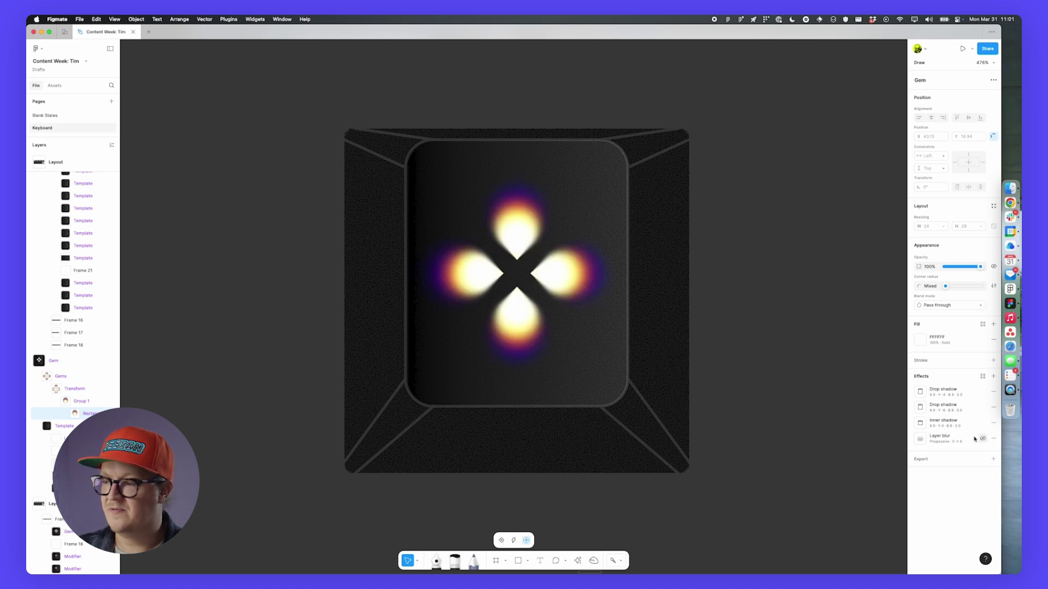
left_click(920, 437)
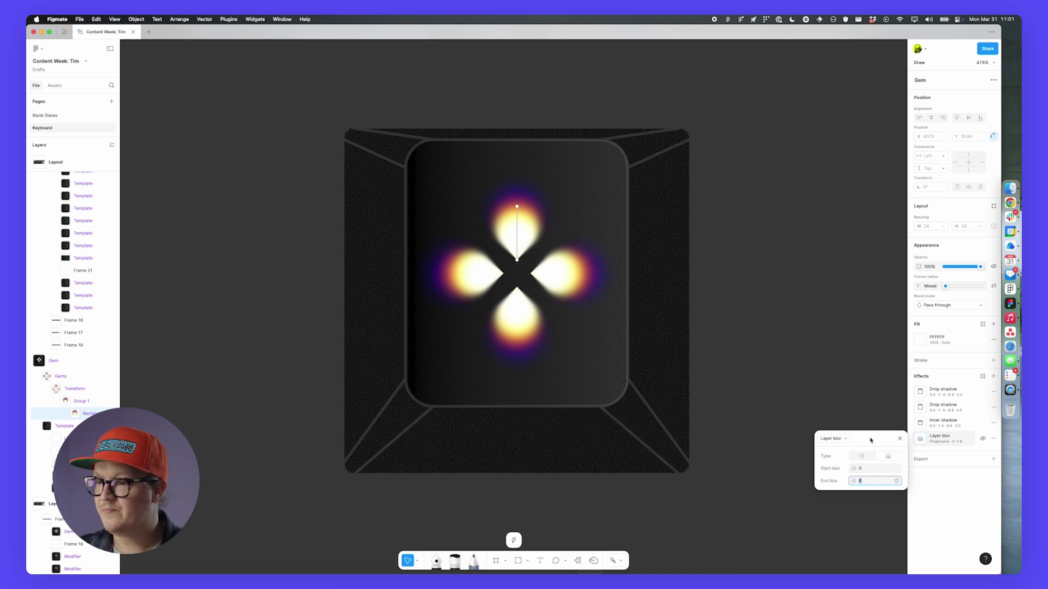
left_click_drag(515, 204, 518, 206)
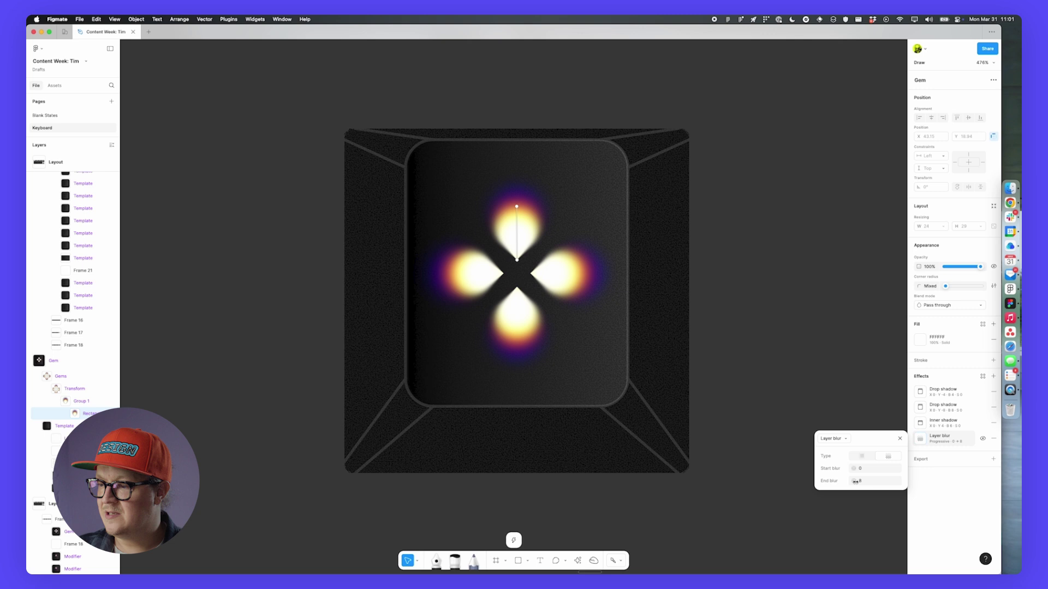
mouse_move(855, 481)
left_mouse_down()
mouse_move(910, 484)
mouse_move(755, 482)
mouse_move(860, 482)
mouse_move(843, 483)
left_mouse_up()
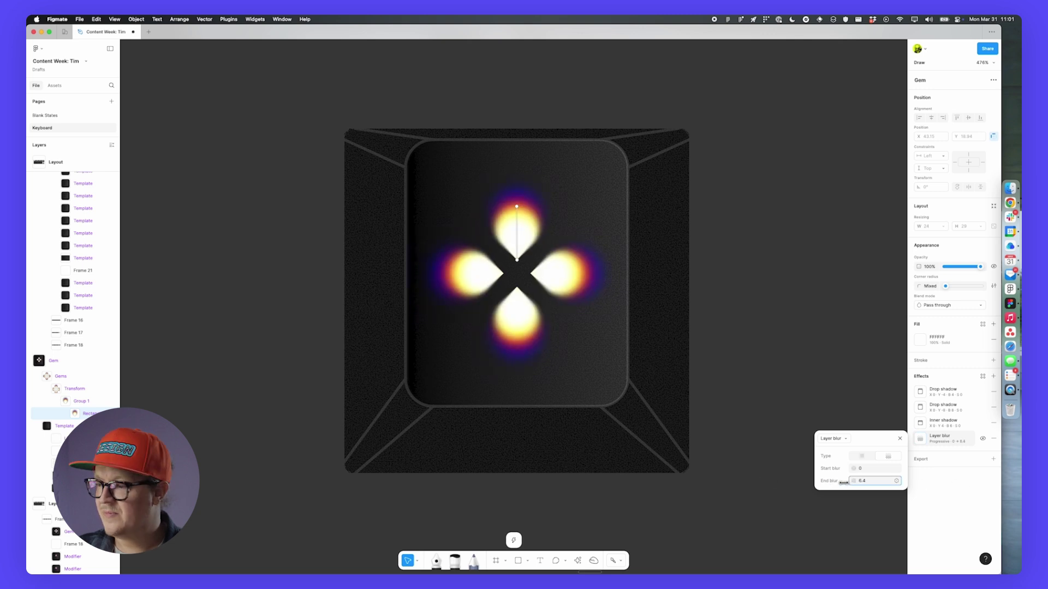
key("Return")
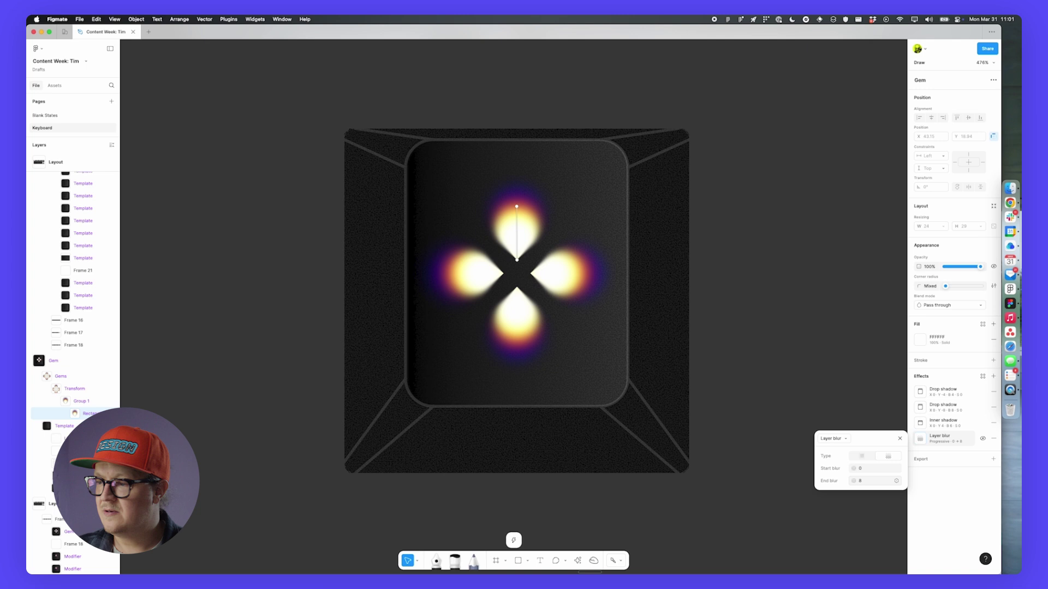
left_click(806, 320)
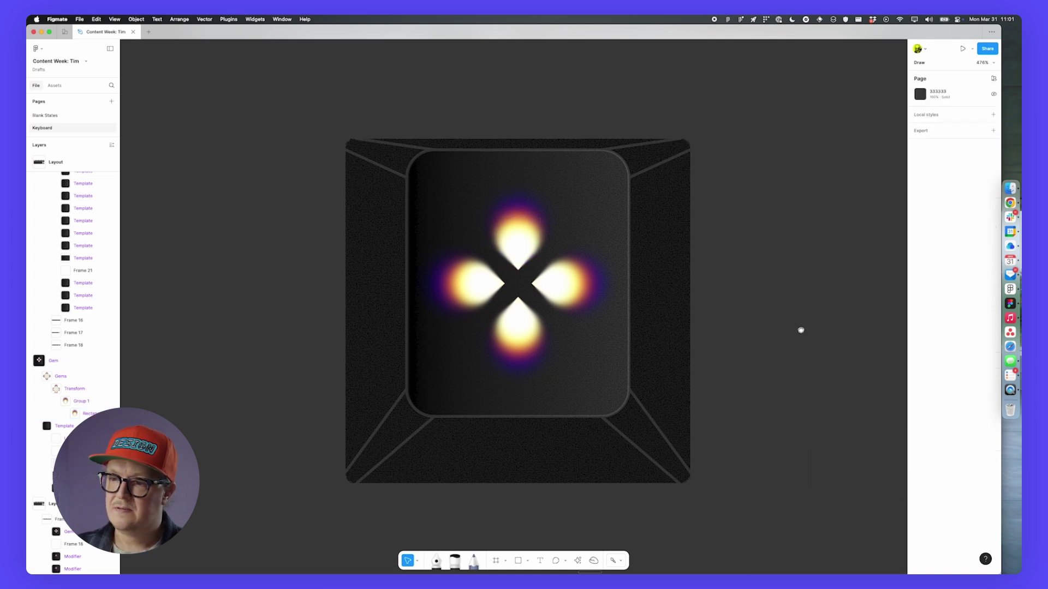
scroll(709, 305, "left", 3)
scroll(709, 305, "up", 1)
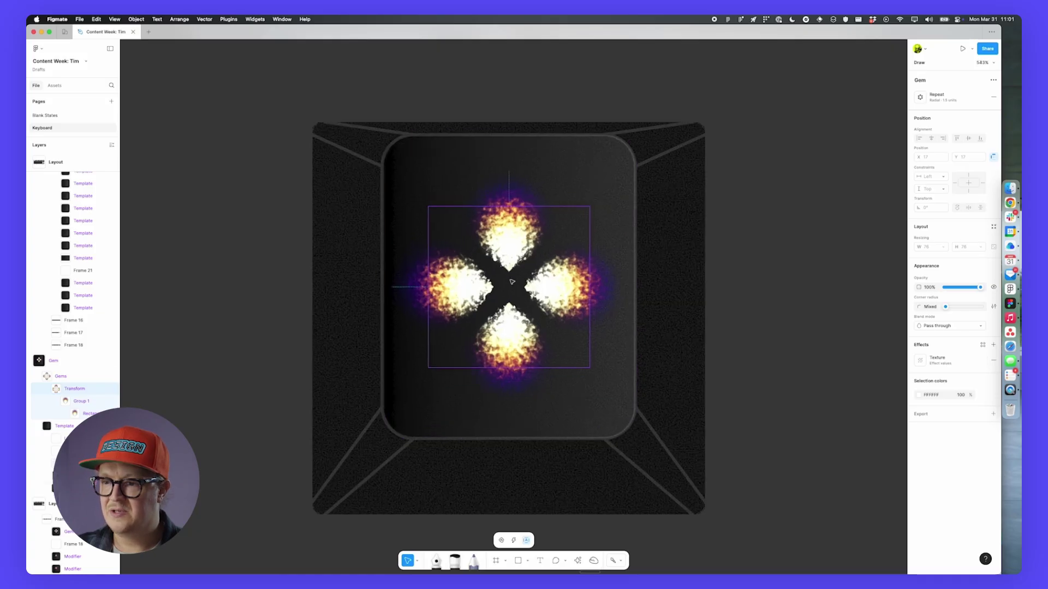
scroll(511, 284, "up", 3)
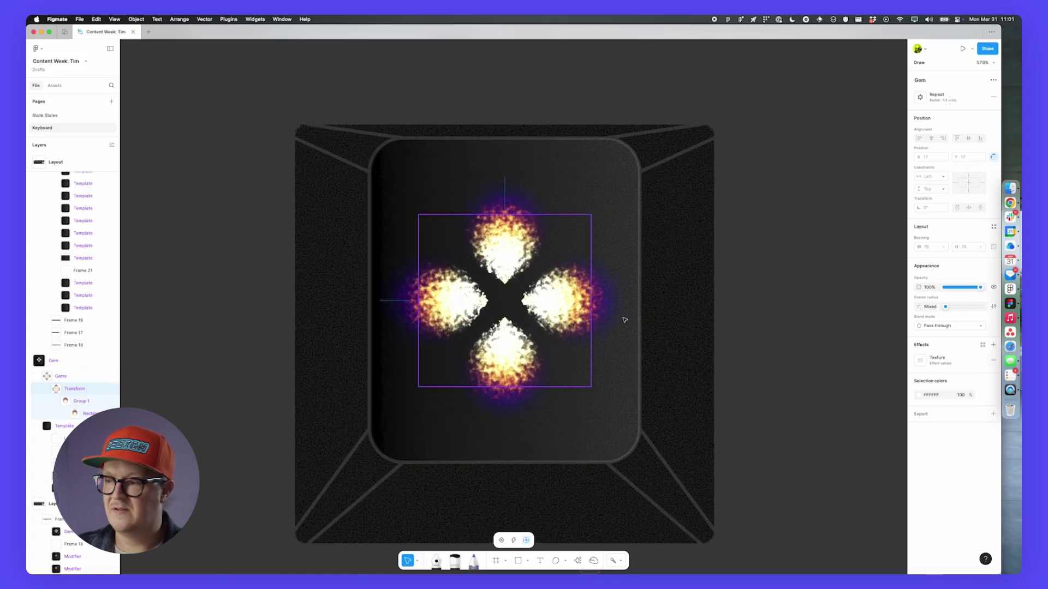
left_click(622, 346)
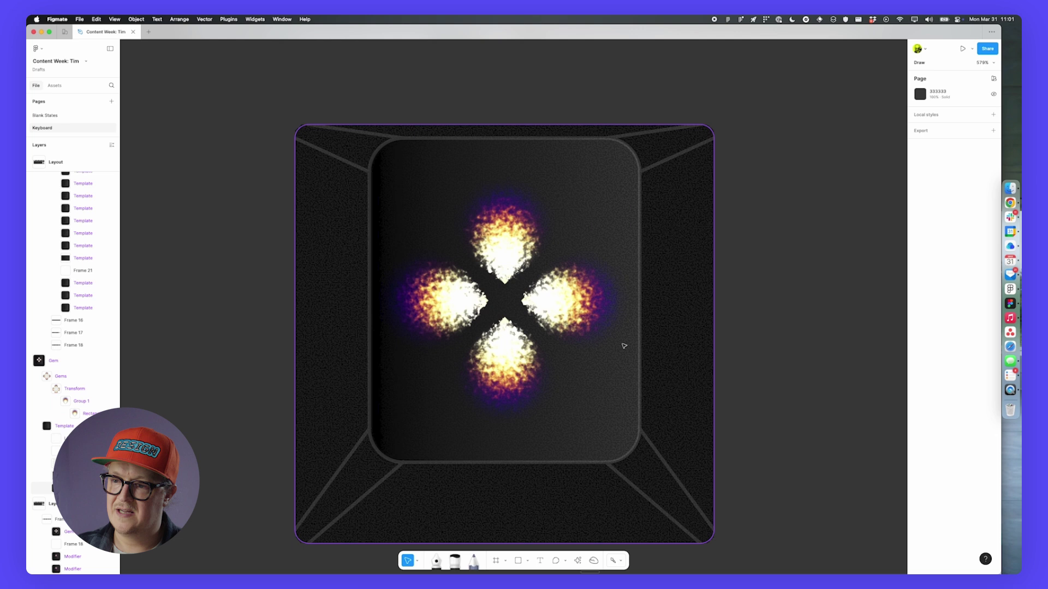
scroll(662, 349, "down", 5)
scroll(571, 340, "up", 5)
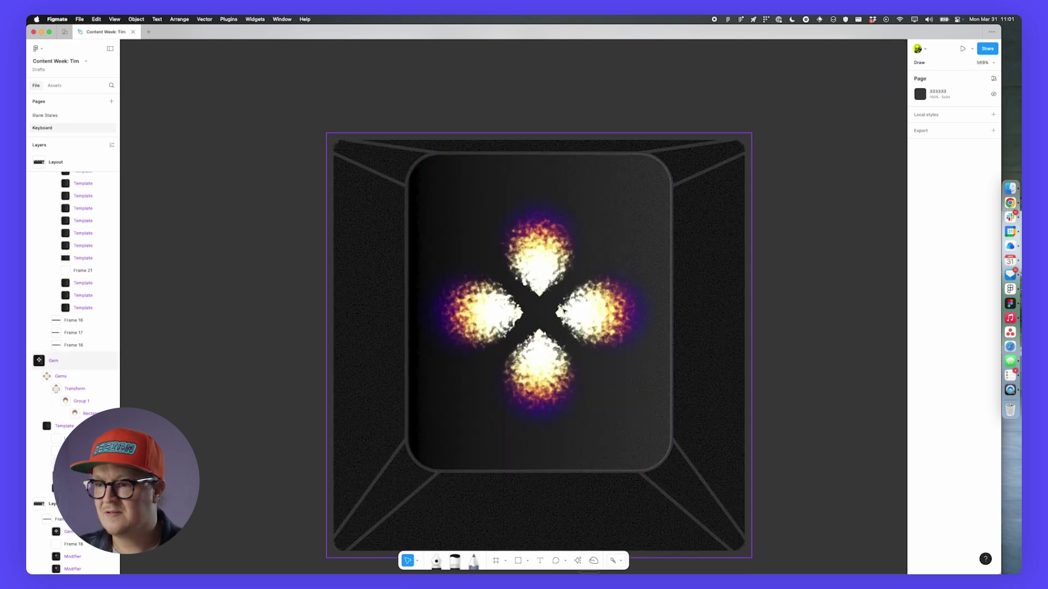
left_click(537, 277)
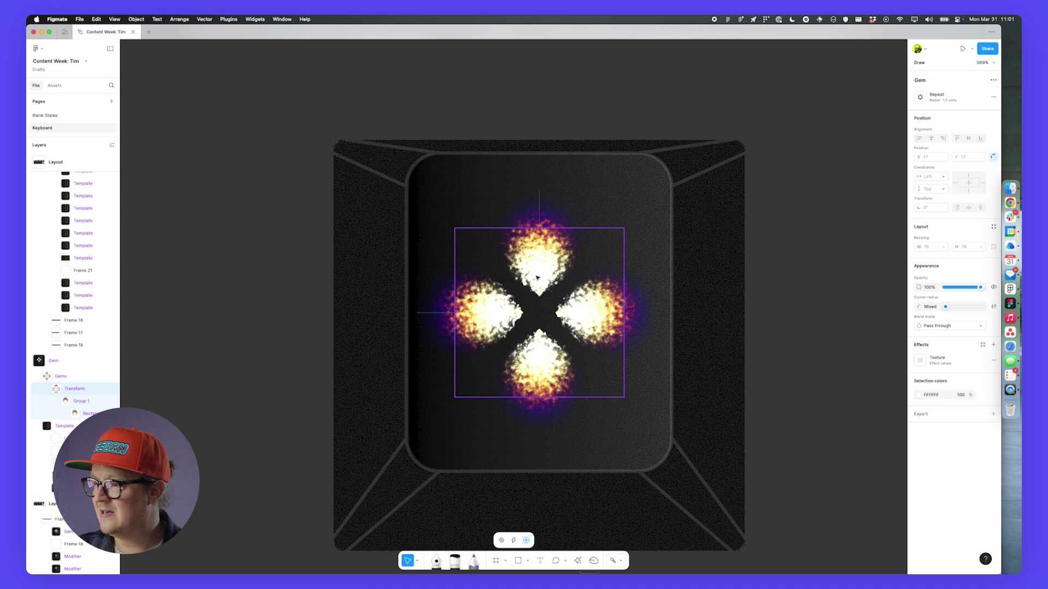
left_click(919, 360)
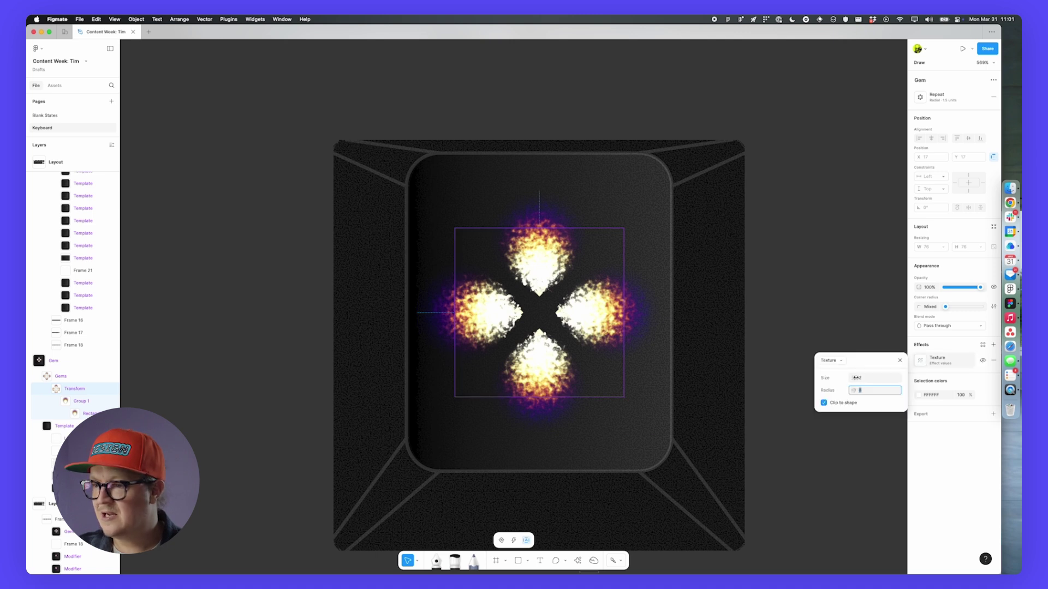
left_click_drag(855, 378, 844, 390)
key("ctrl+z")
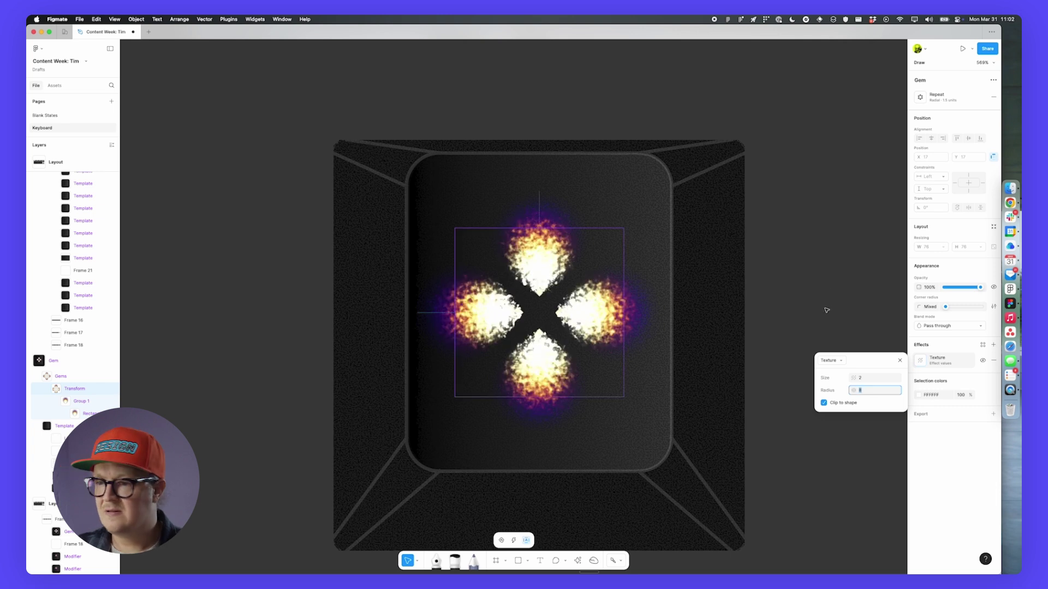
left_click(827, 310)
scroll(795, 321, "down", 3)
scroll(744, 327, "right", 2)
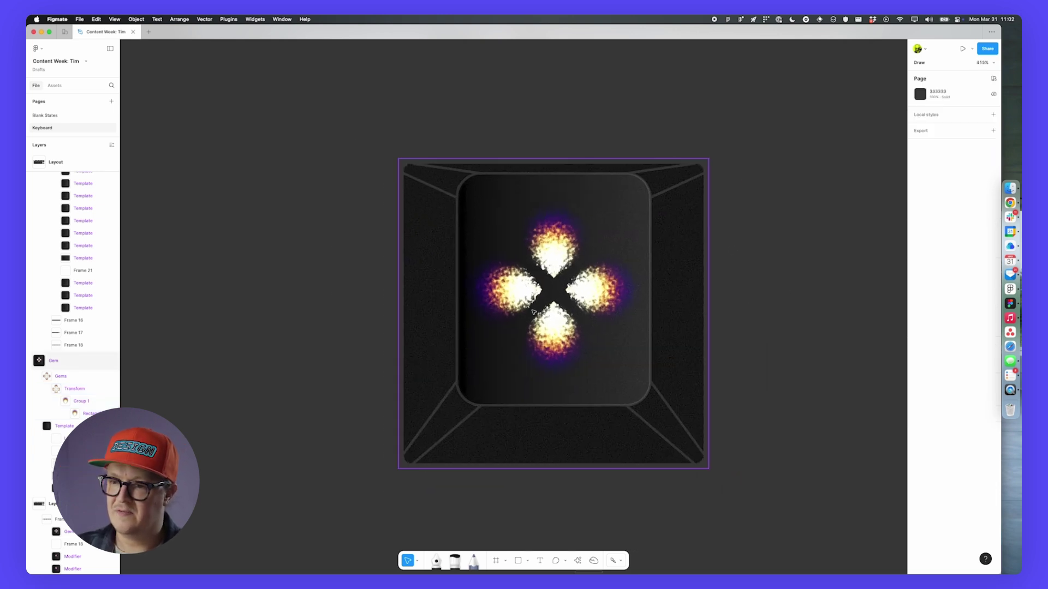
scroll(609, 311, "down", 5)
scroll(594, 330, "right", 2)
scroll(627, 341, "down", 3)
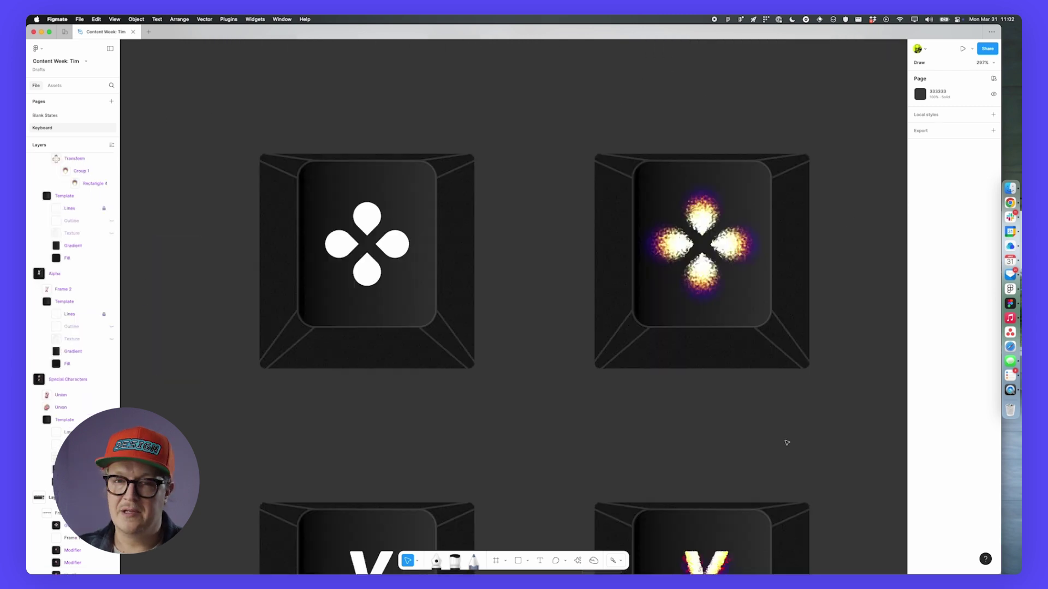
scroll(578, 300, "down", 5)
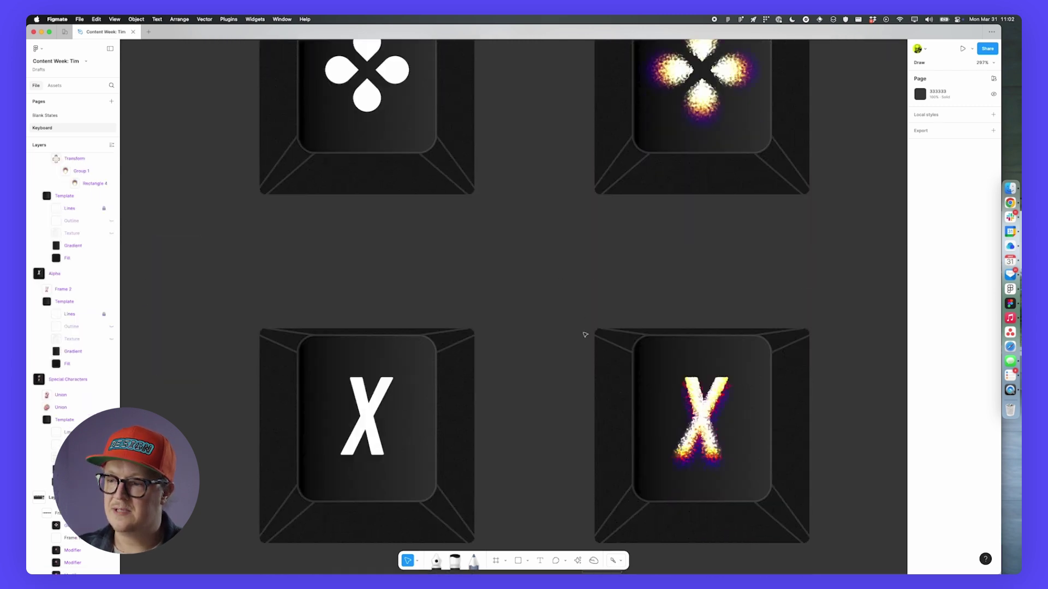
scroll(543, 392, "down", 6)
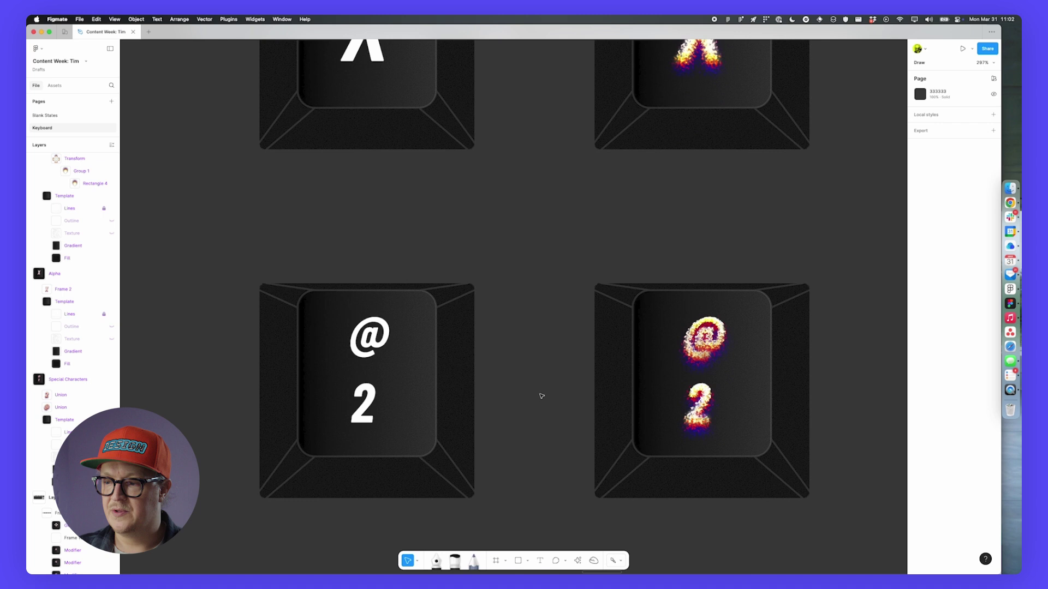
scroll(525, 374, "down", 3)
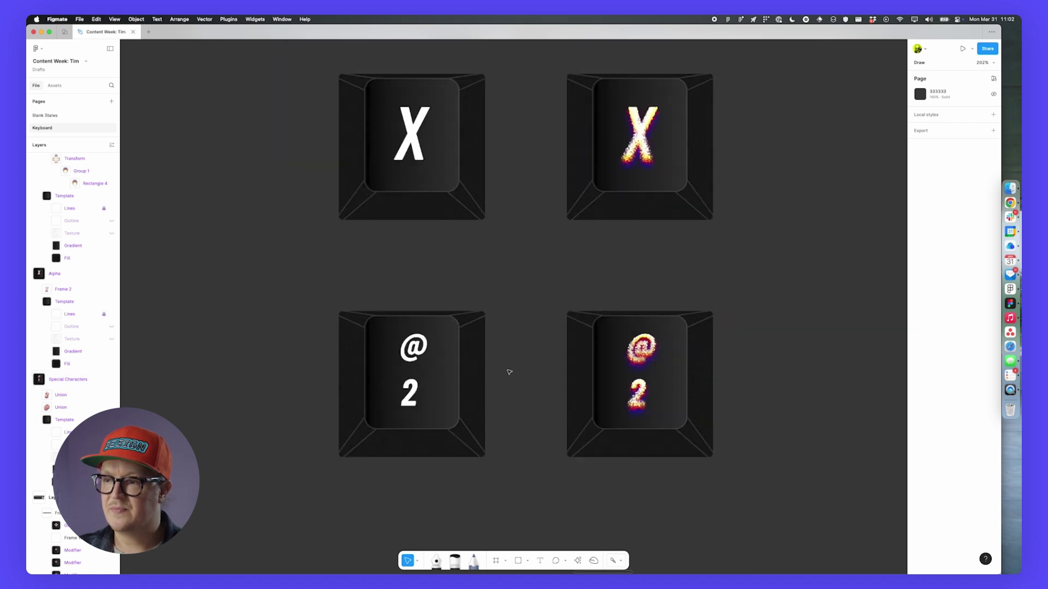
scroll(750, 278, "down", 5)
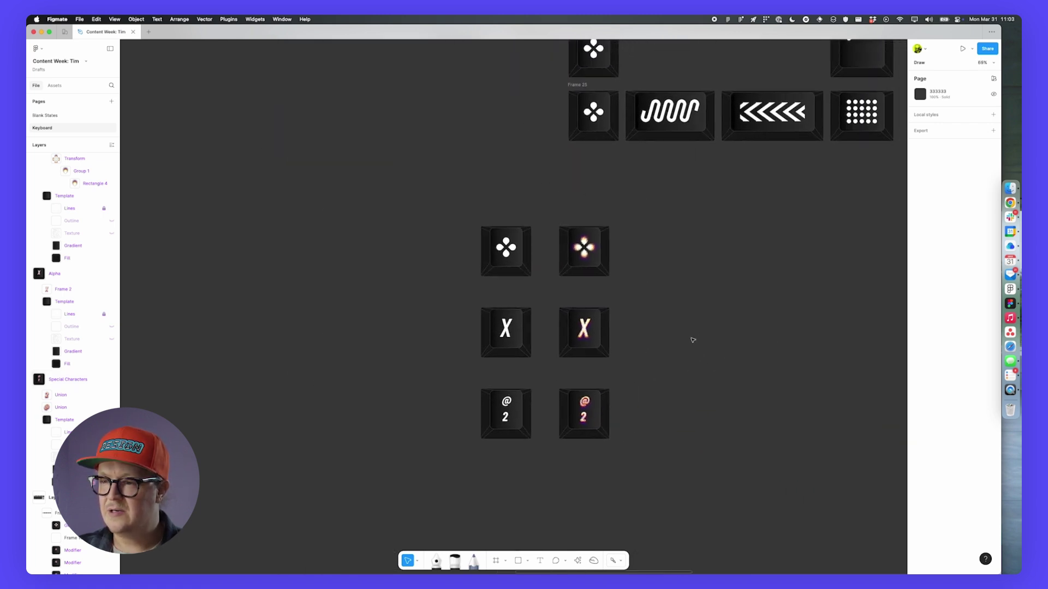
scroll(685, 338, "down", 1)
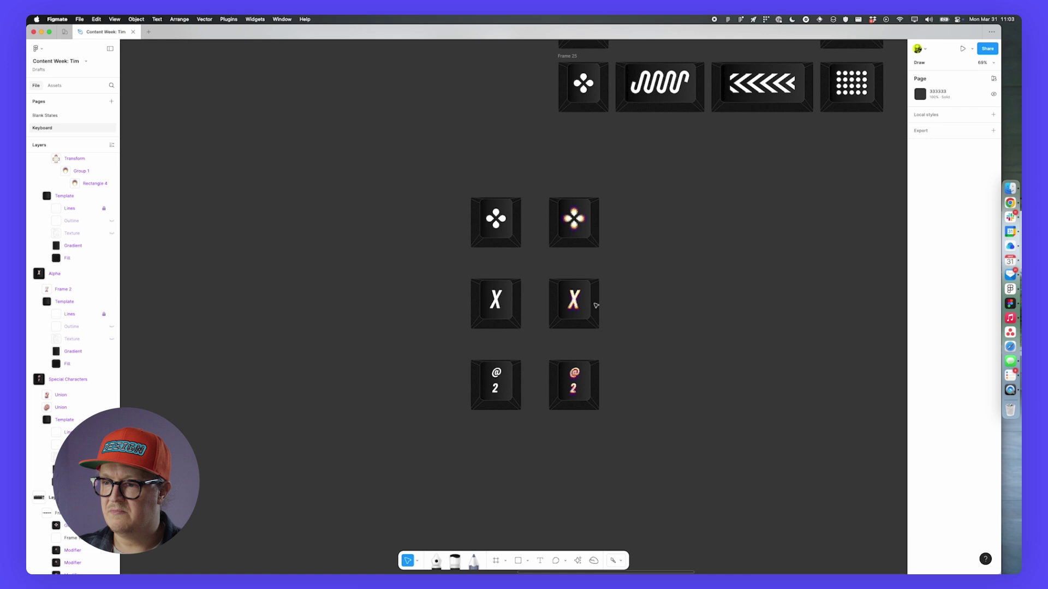
scroll(596, 305, "up", 5)
left_click(542, 126)
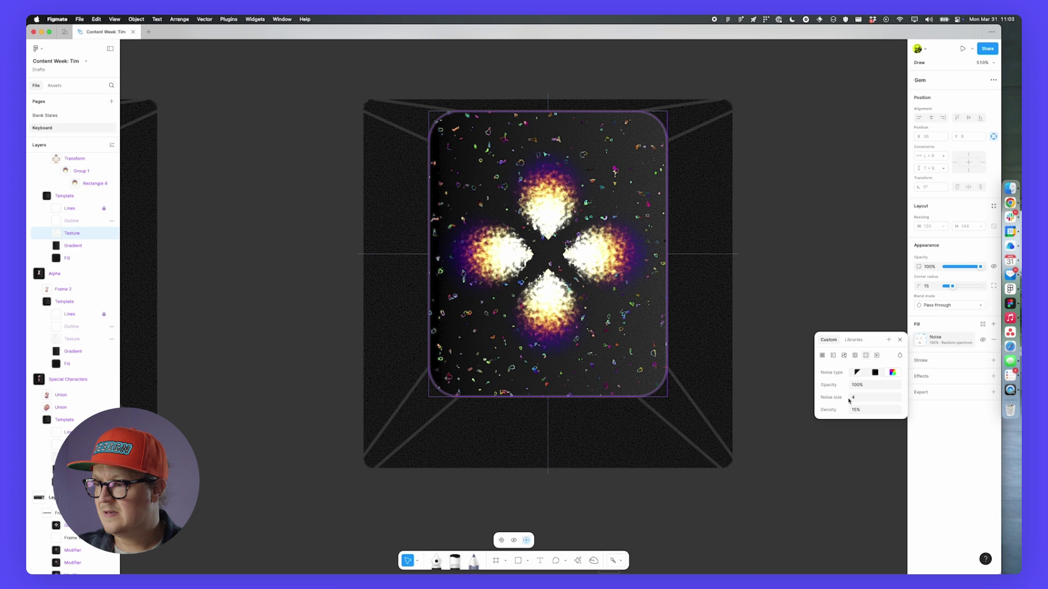
- Adjust the keycap face Noise size, trial a monotone red ff000000 at higher opacity, then shrink specks
mouse_move(847, 401)
left_mouse_down()
mouse_move(862, 413)
mouse_move(846, 397)
left_mouse_up()
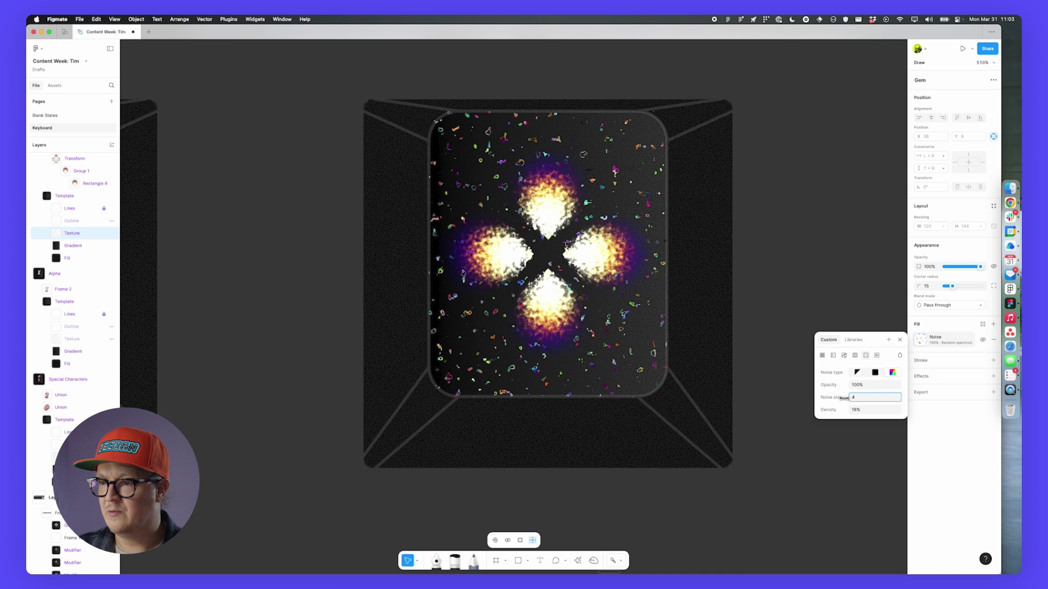
left_click(875, 372)
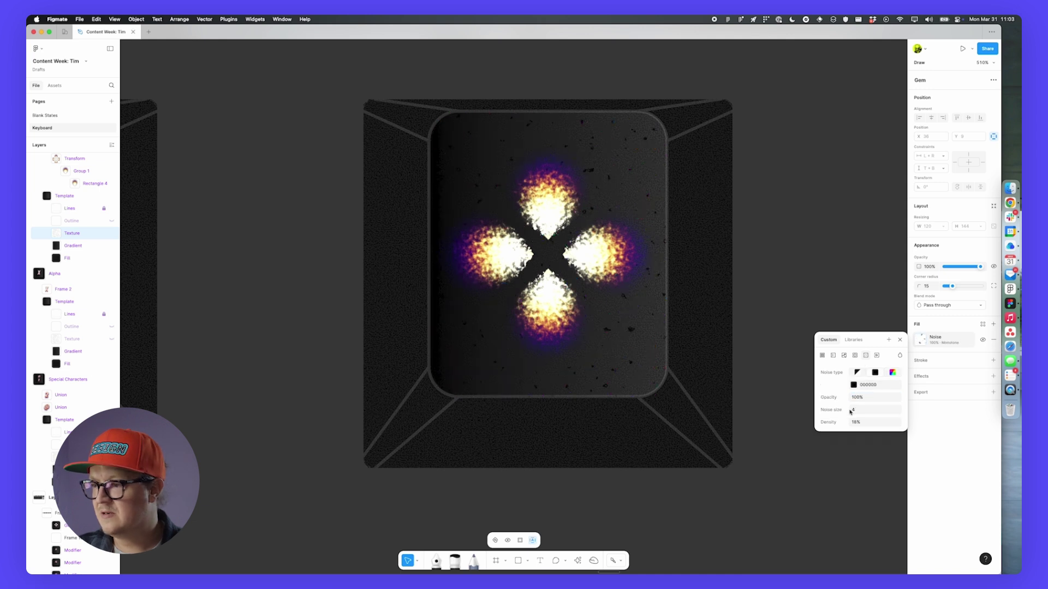
left_click(869, 386)
type("ff000000")
key("Return")
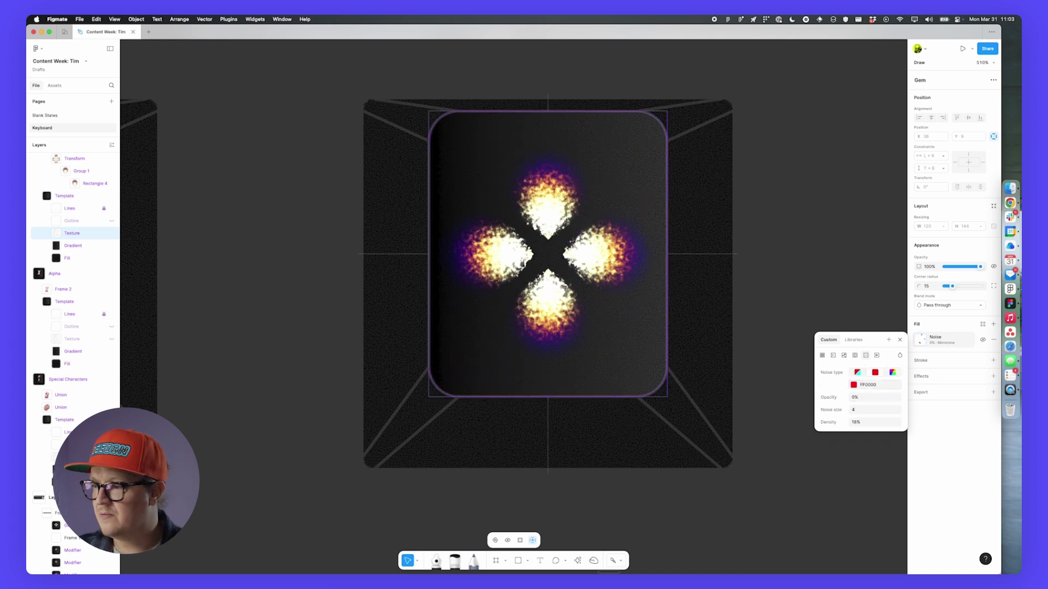
left_click_drag(853, 399, 862, 399)
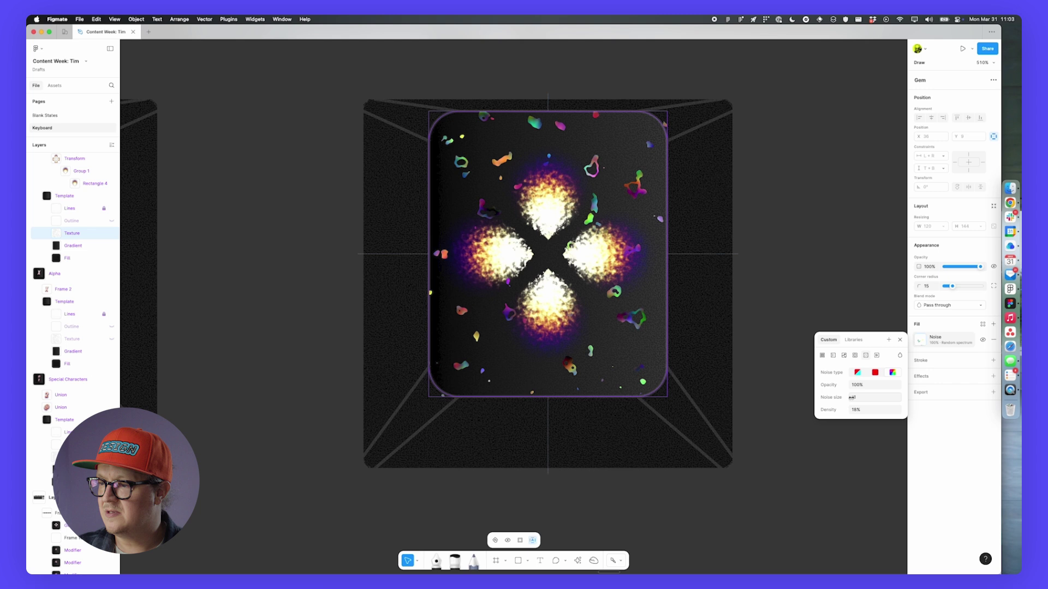
mouse_move(851, 397)
left_mouse_down()
mouse_move(844, 385)
mouse_move(845, 410)
left_mouse_up()
- Unhide the glowing X keycap's Texture layer with Shift+Cmd+H
left_click(793, 344)
scroll(818, 334, "down", 5)
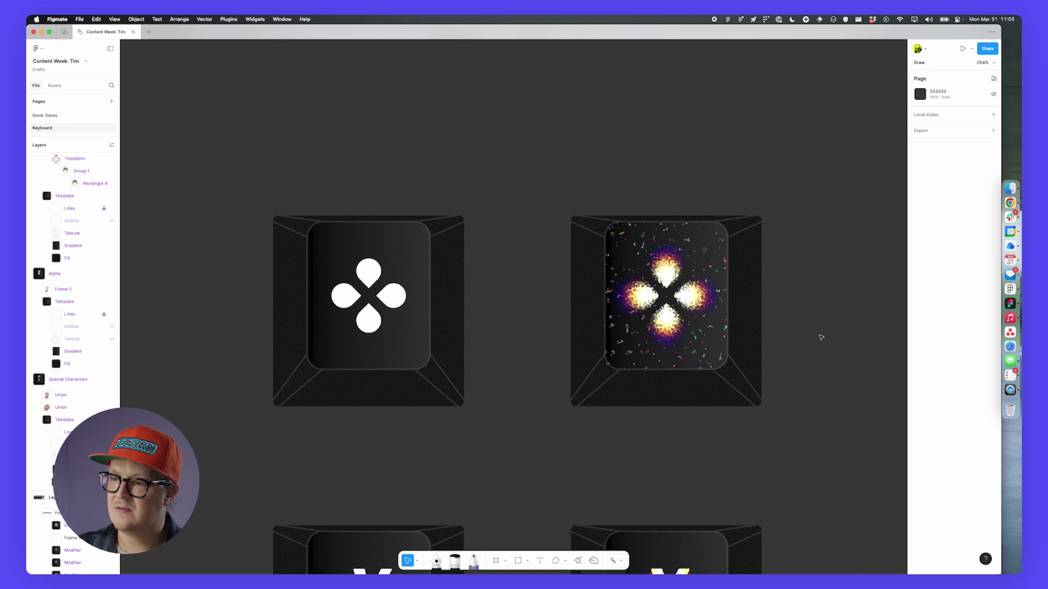
scroll(818, 335, "down", 2)
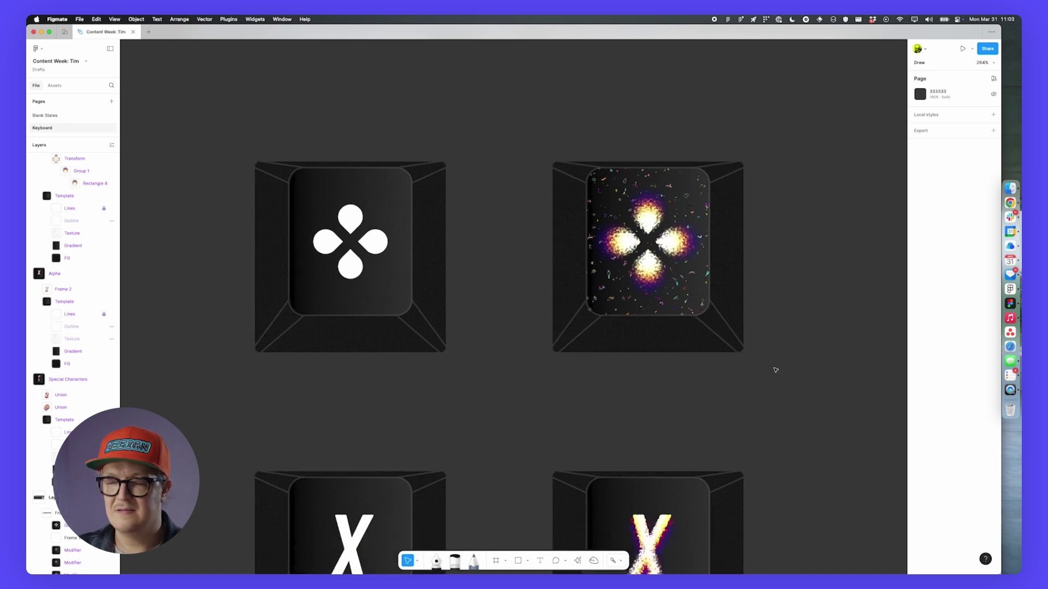
scroll(833, 361, "down", 5)
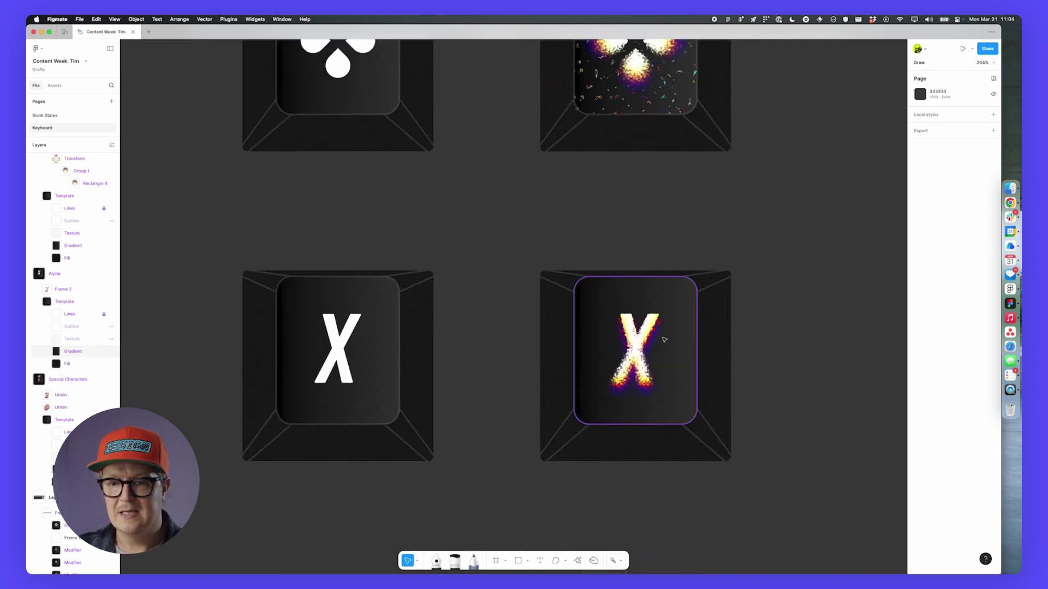
left_click(664, 340)
key("shift+super+h")
- Reveal the noise texture layer on the @ 2 keycap
scroll(788, 354, "down", 6)
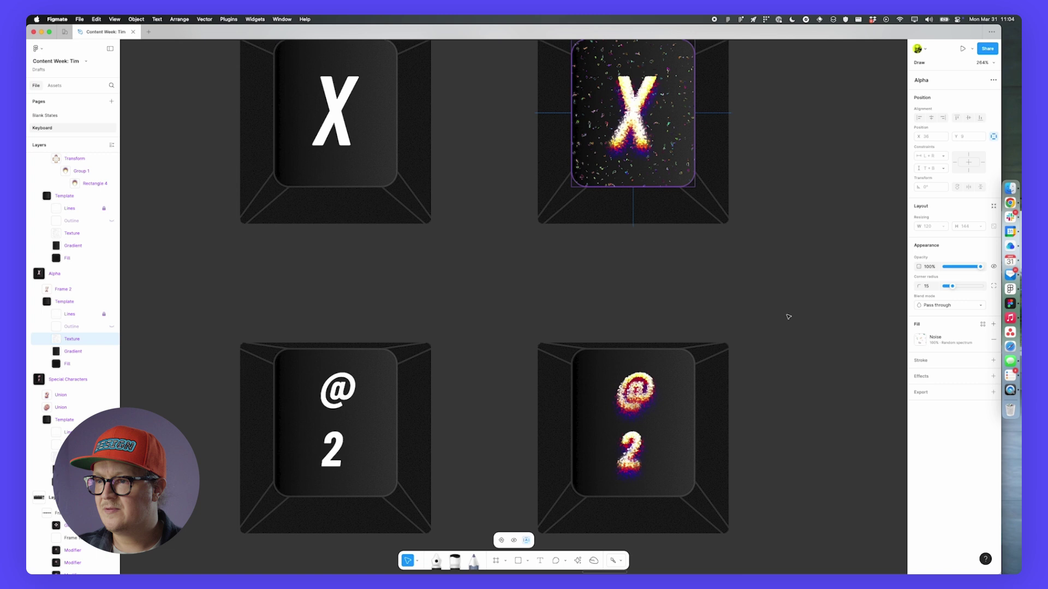
scroll(788, 317, "down", 2)
left_click(678, 321)
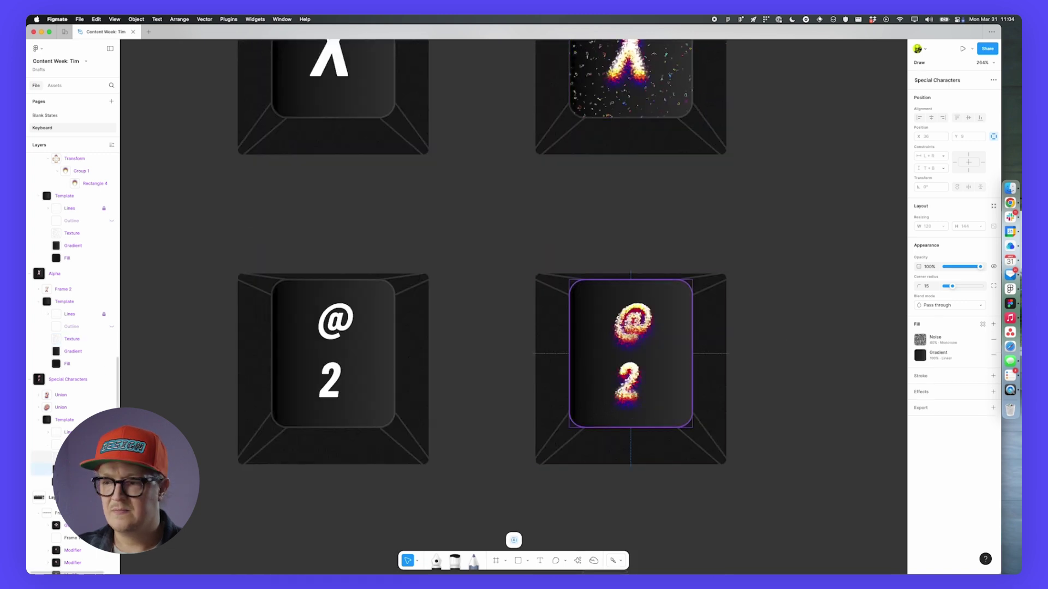
left_click(788, 328)
scroll(731, 357, "up", 2)
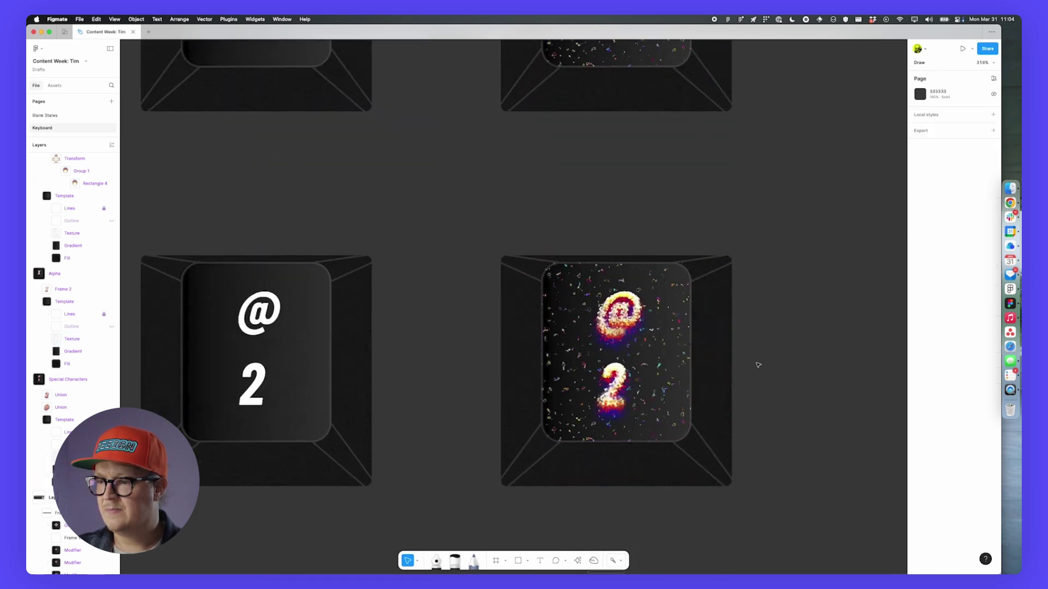
scroll(758, 365, "down", 5)
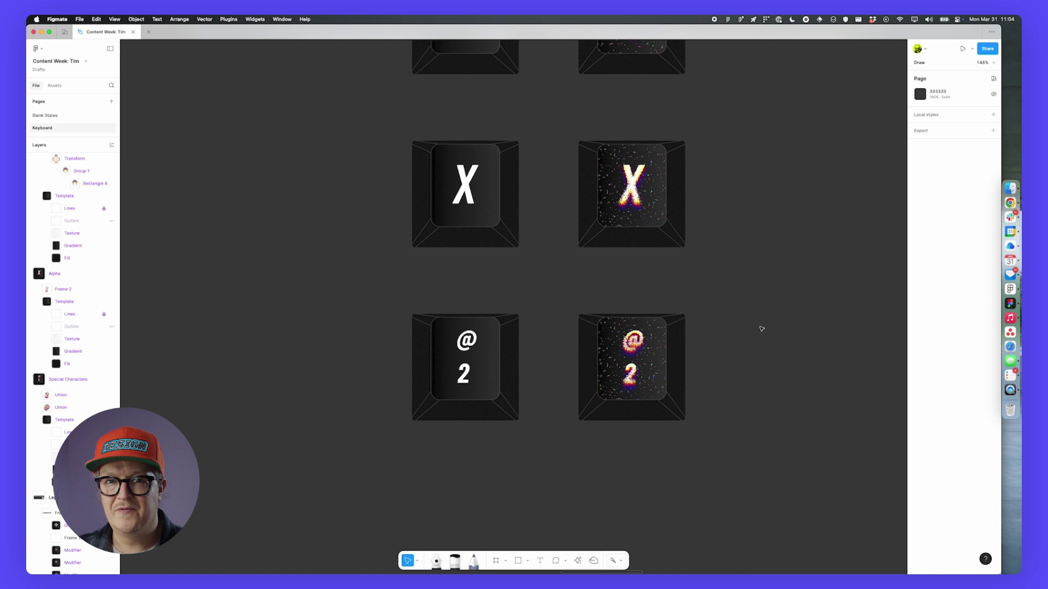
scroll(790, 265, "right", 3)
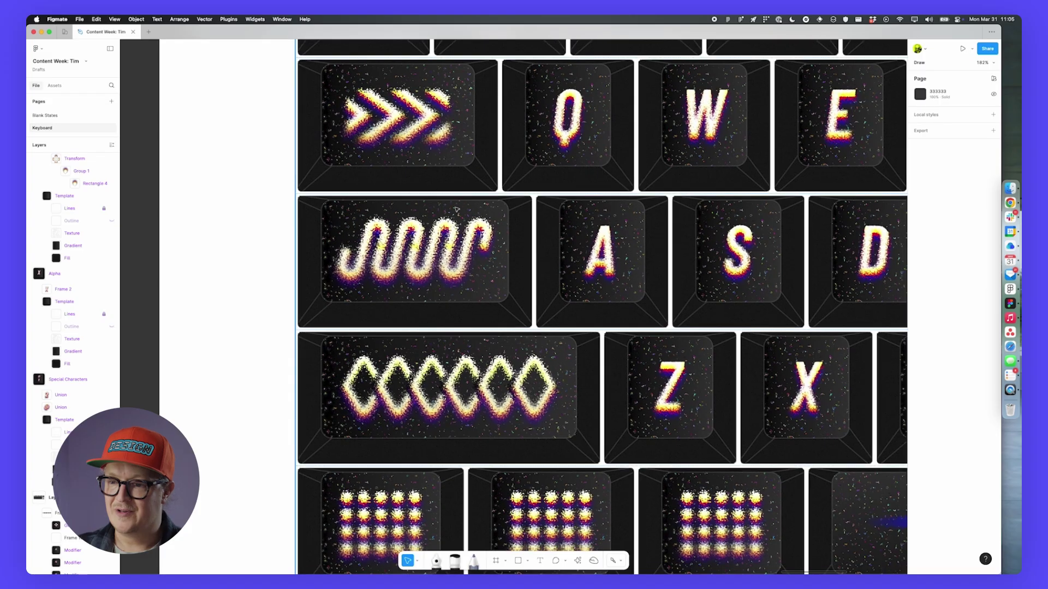
- Scroll across the full keyboard to inspect the letter rows and the streaked spacebar
scroll(437, 348, "down", 3)
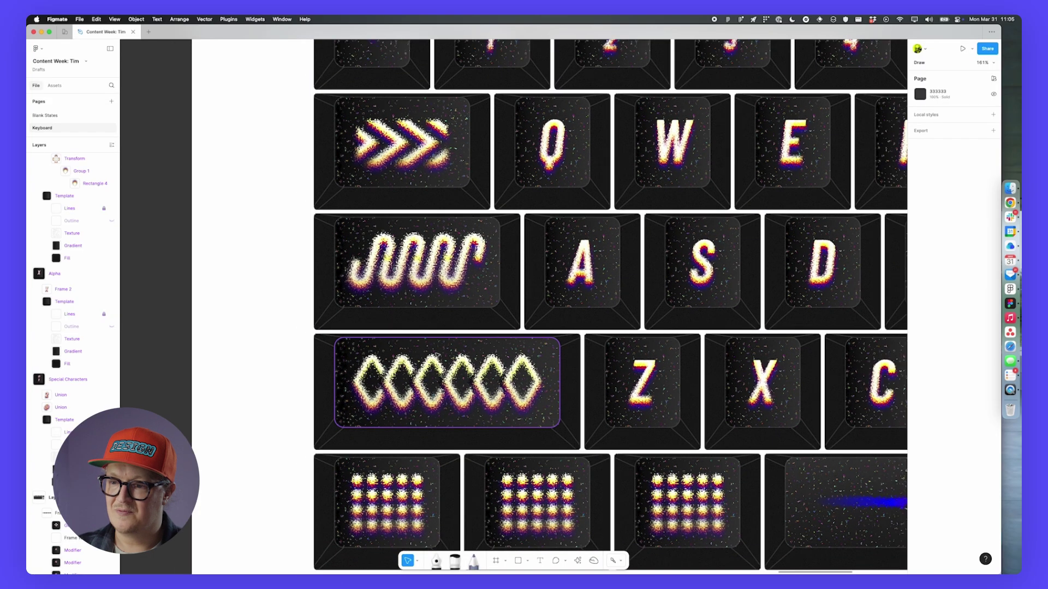
scroll(491, 382, "down", 3)
scroll(505, 286, "up", 4)
scroll(505, 286, "right", 4)
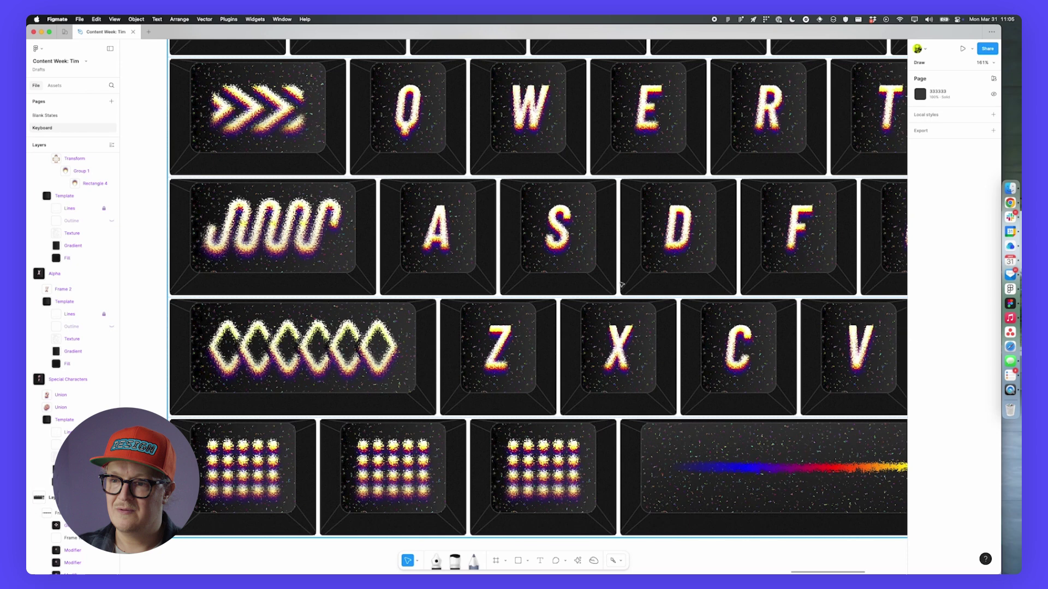
scroll(506, 287, "up", 4)
scroll(506, 287, "right", 4)
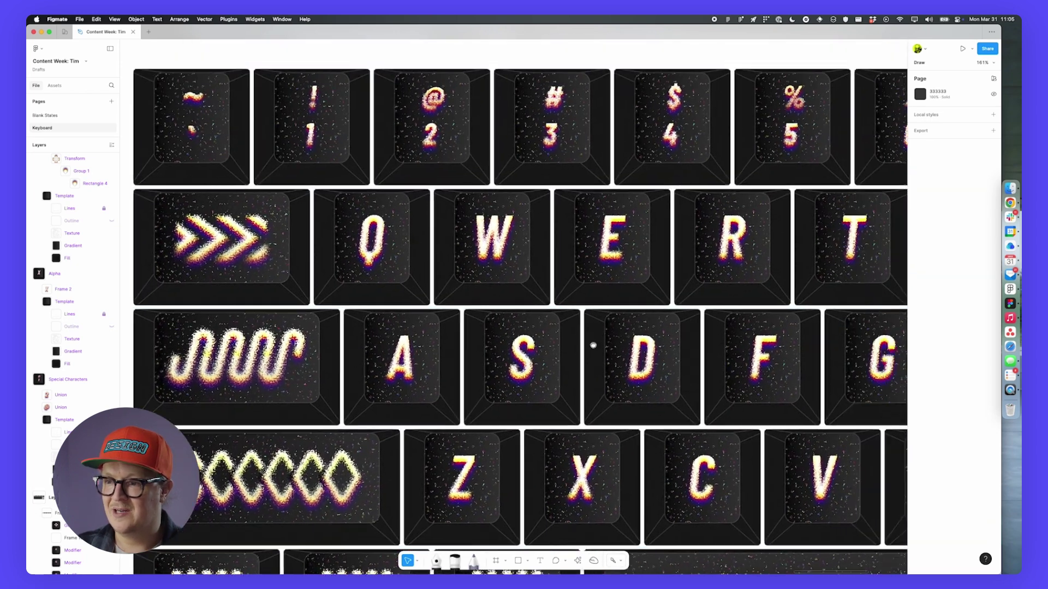
scroll(525, 338, "down", 10)
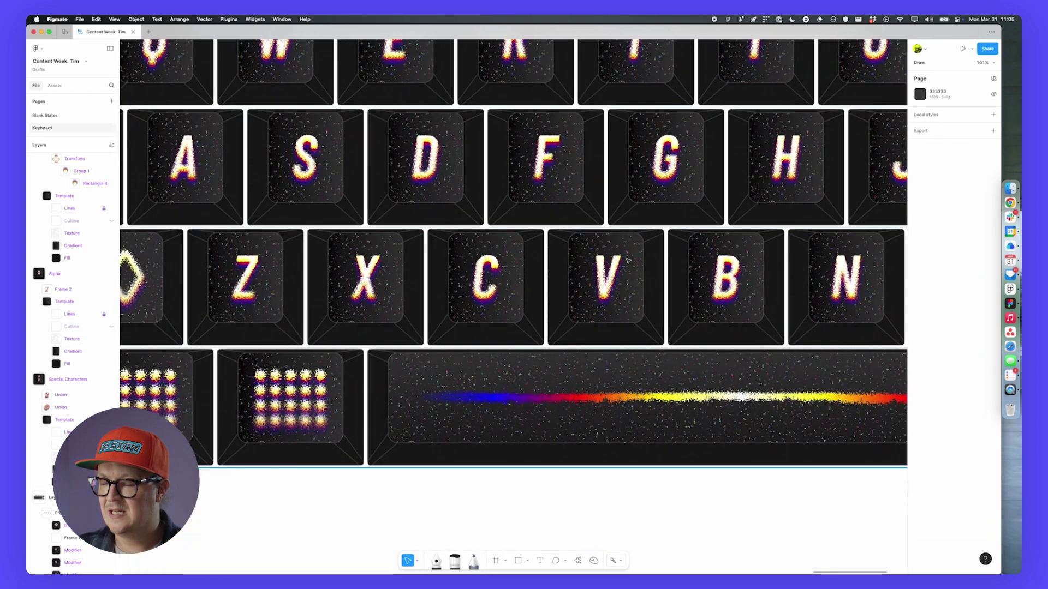
scroll(544, 272, "right", 3)
scroll(544, 273, "up", 1)
scroll(560, 274, "left", 2)
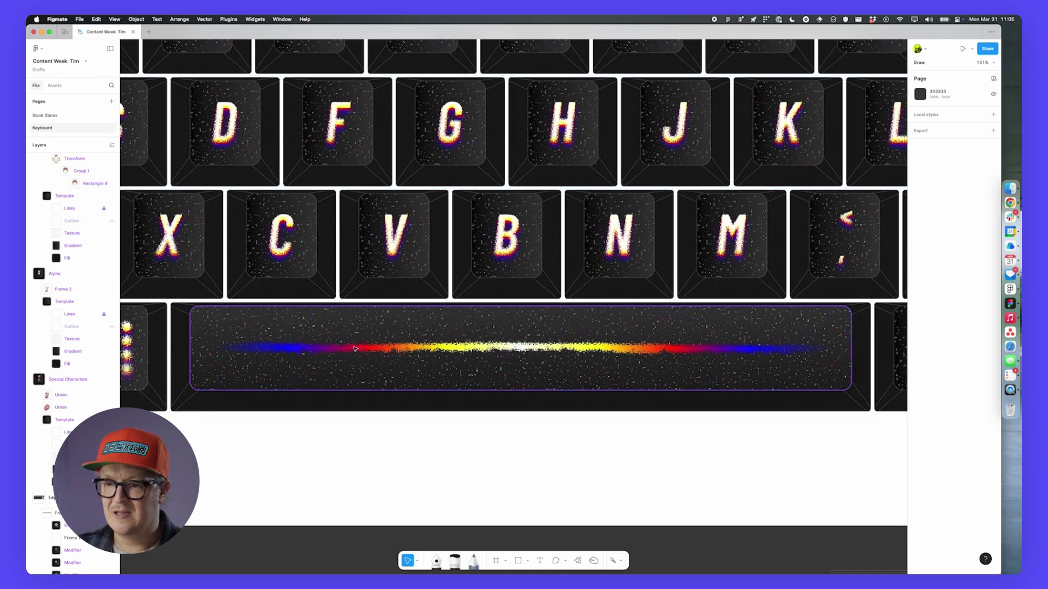
- Select the spacebar, then its parent Layout frame, and zoom out to the whole keyboard
left_click(619, 339)
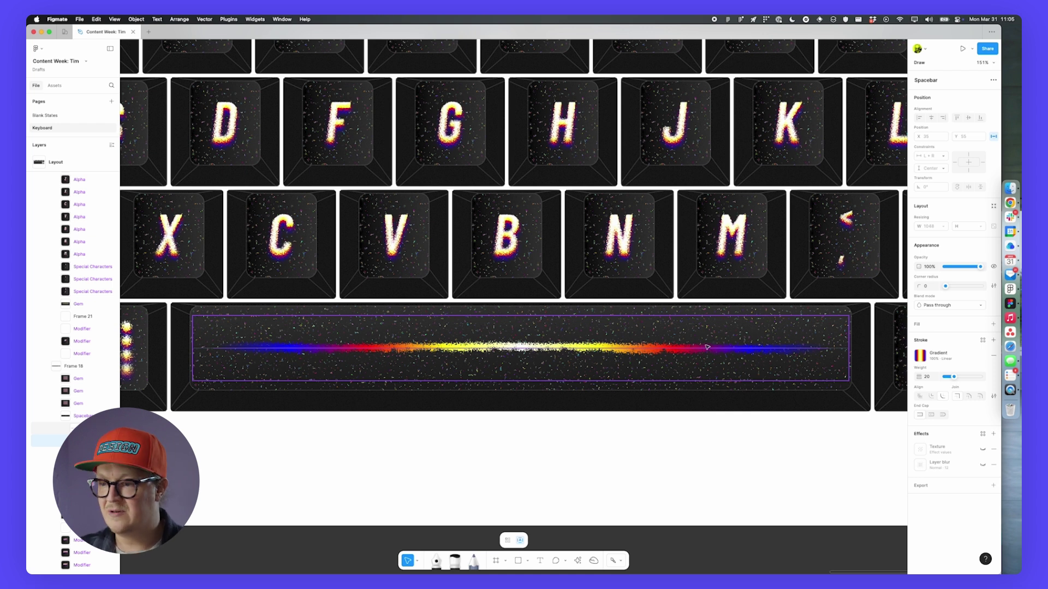
left_click(684, 477)
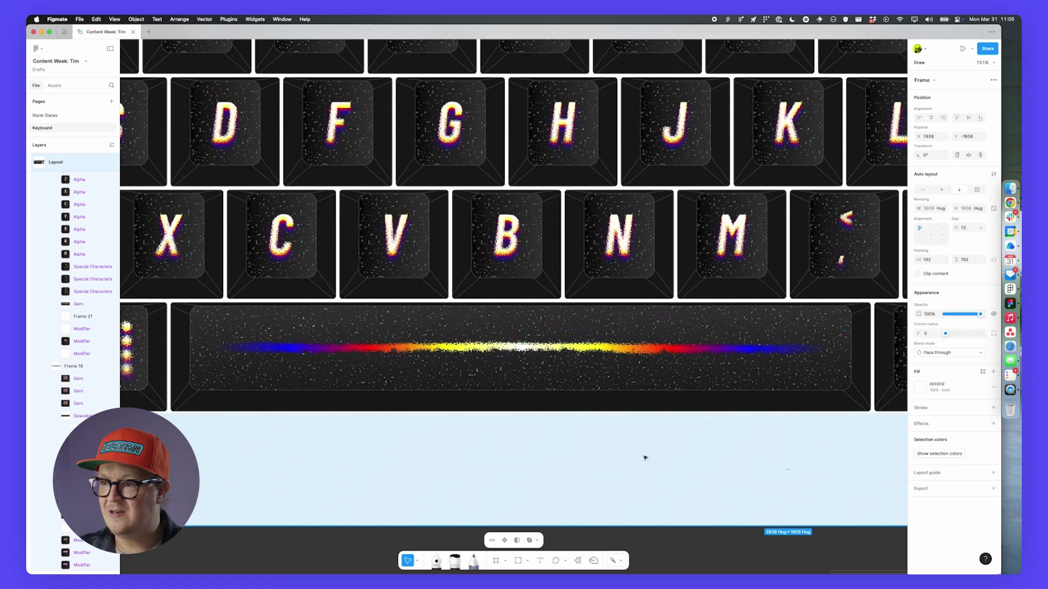
scroll(646, 458, "down", 5)
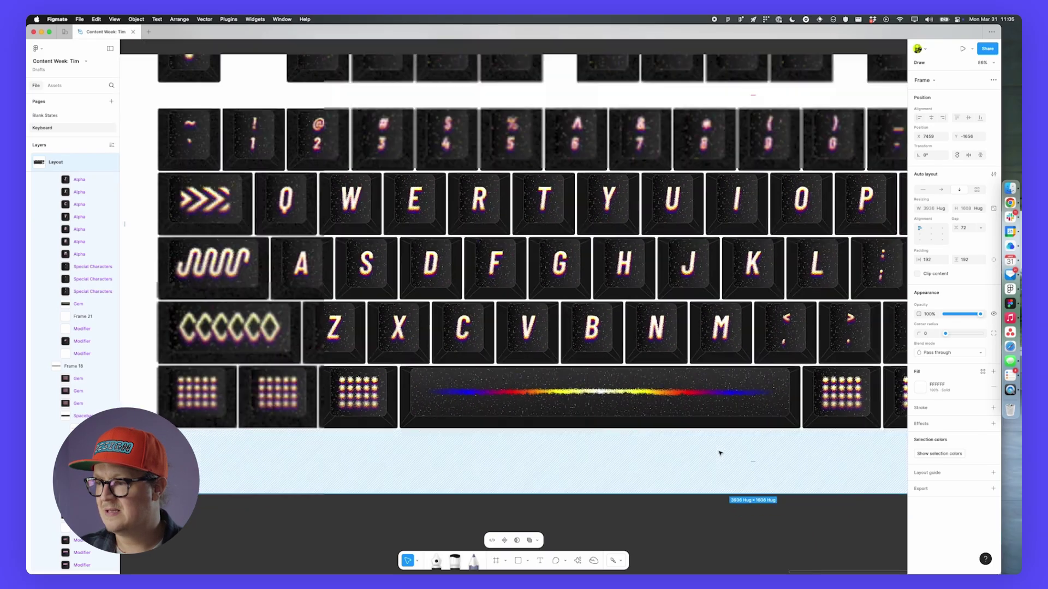